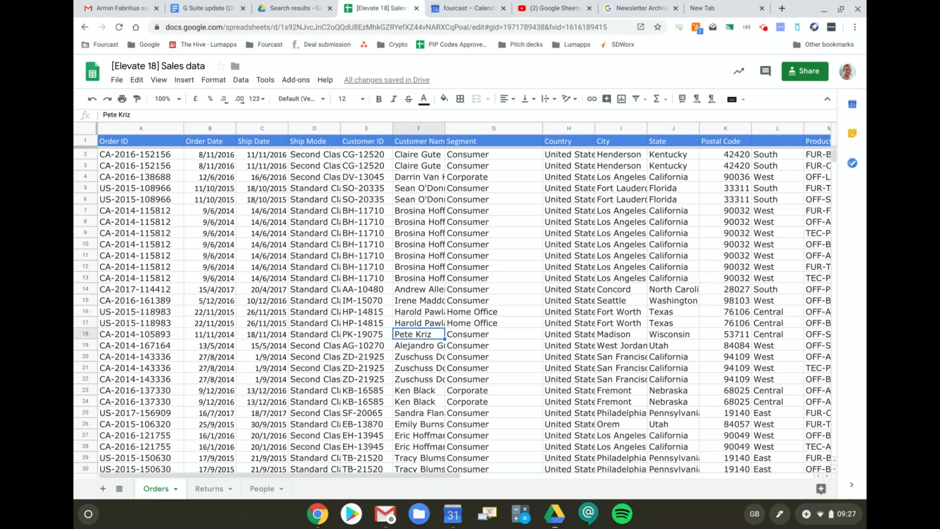
Step: Create a pivot table on a new sheet from the Orders data range A1:T758
scroll(242, 209, right, 6)
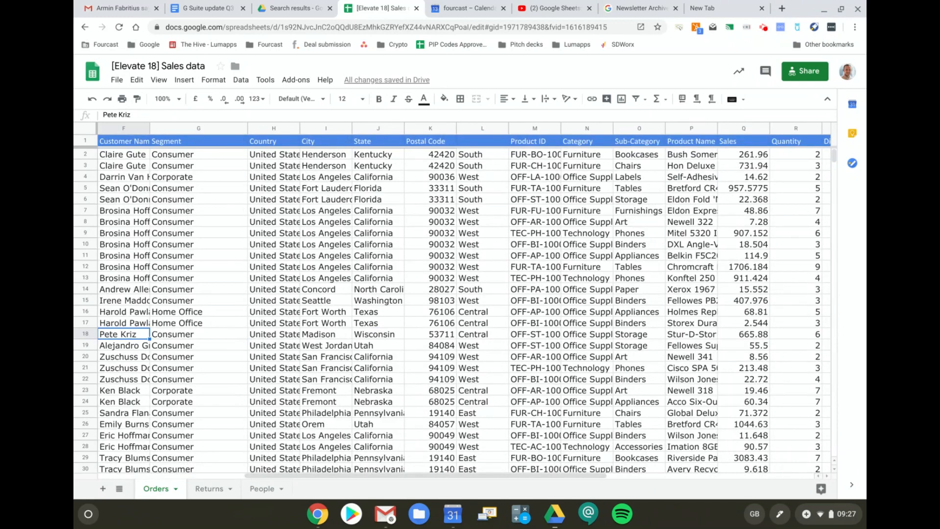
scroll(456, 304, left, 6)
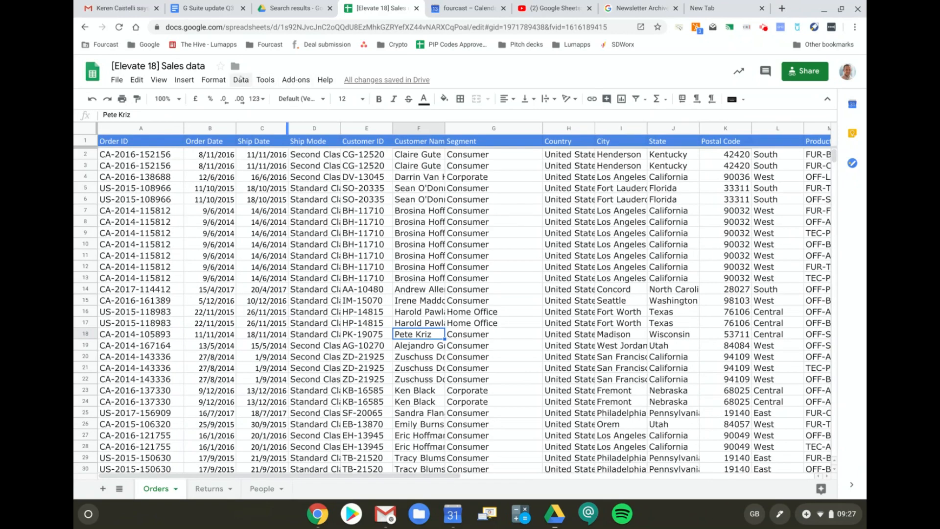
click(240, 79)
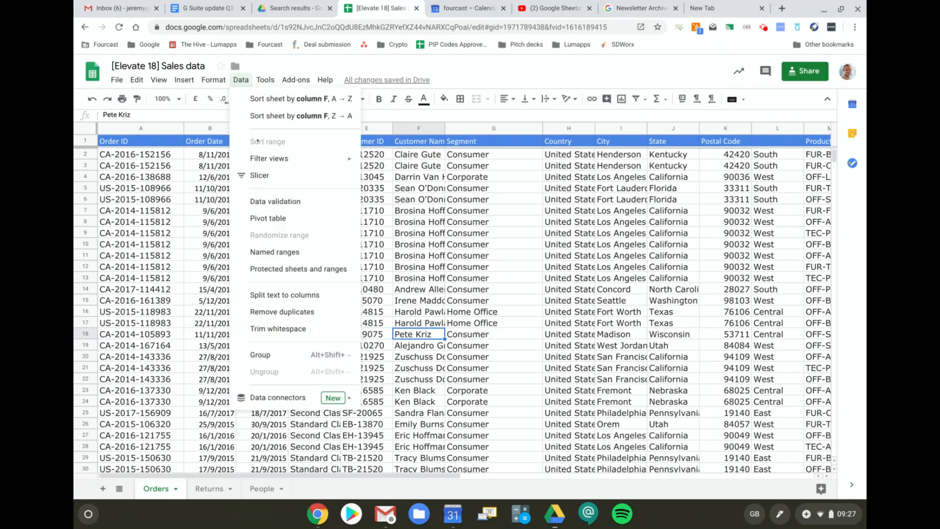
click(270, 219)
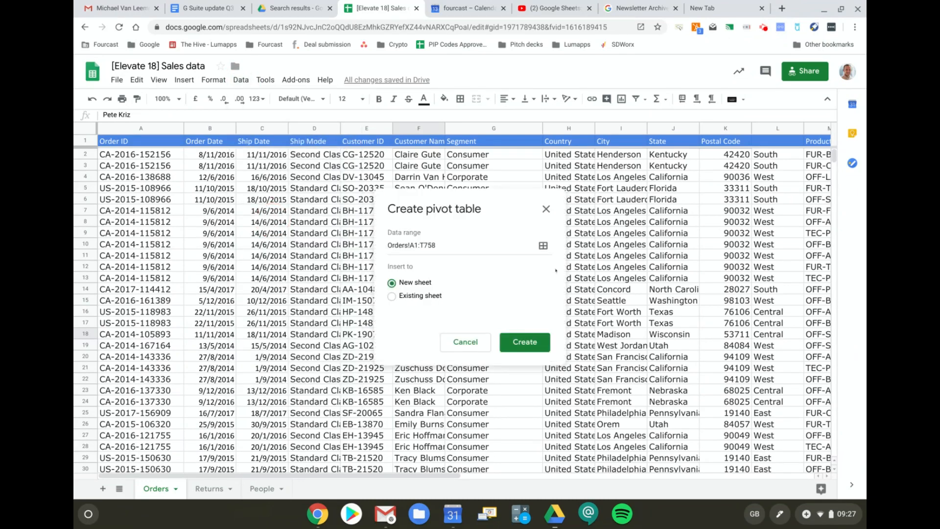
click(526, 340)
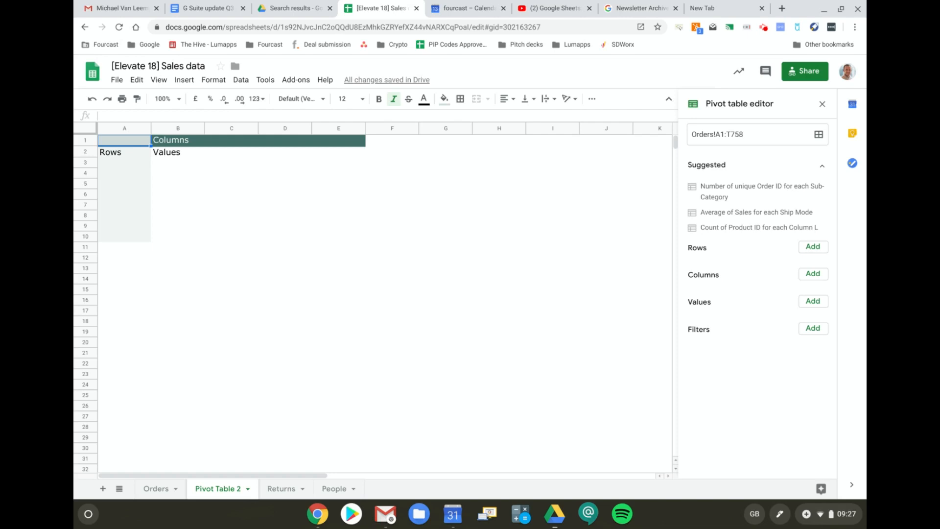
Step: Set up the pivot table with State as rows, Segment as columns and the SUM of Sales as values
click(813, 247)
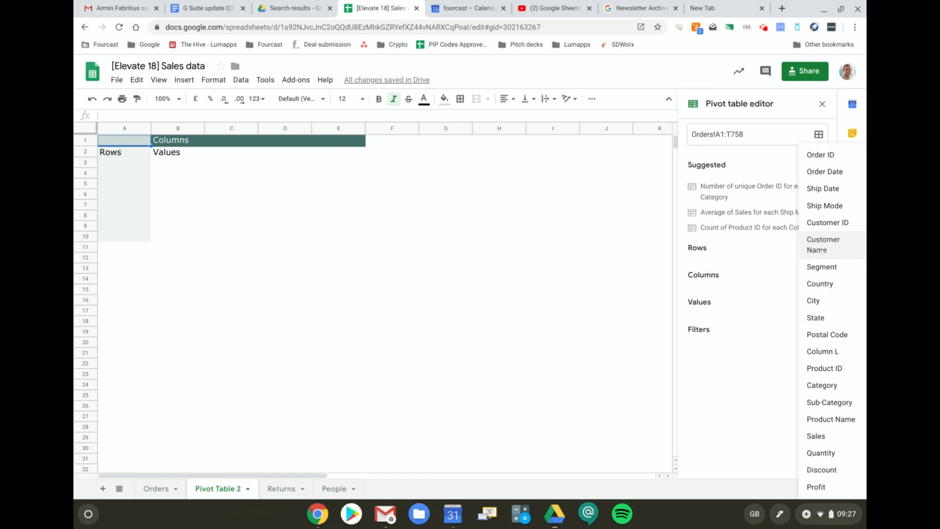
click(826, 325)
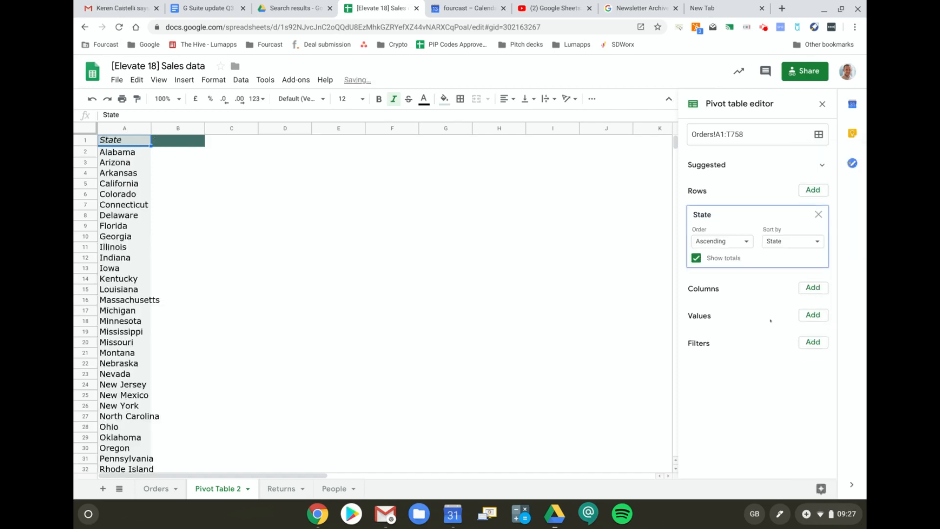
click(800, 290)
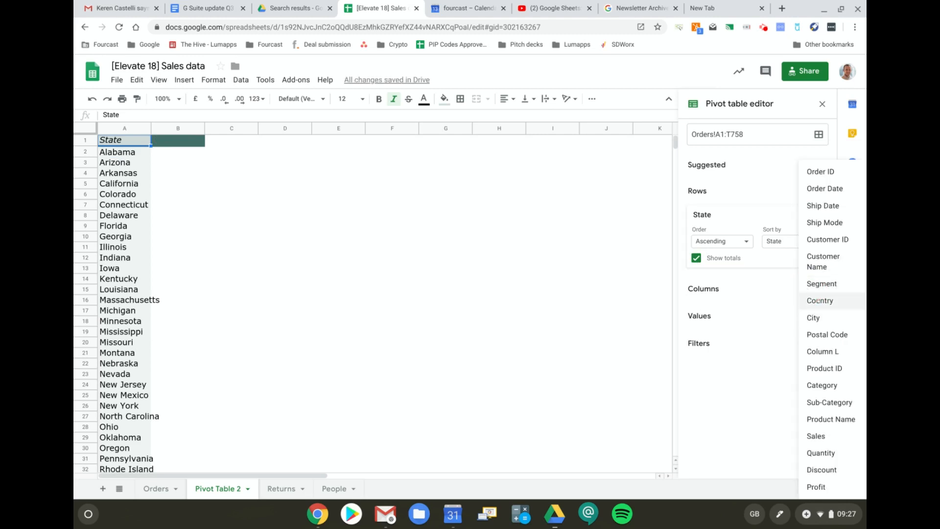
click(820, 285)
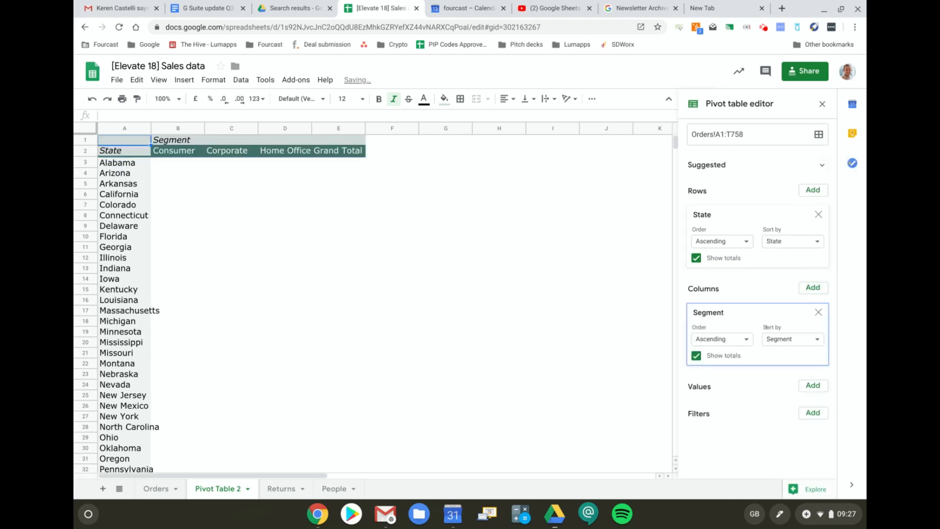
click(814, 384)
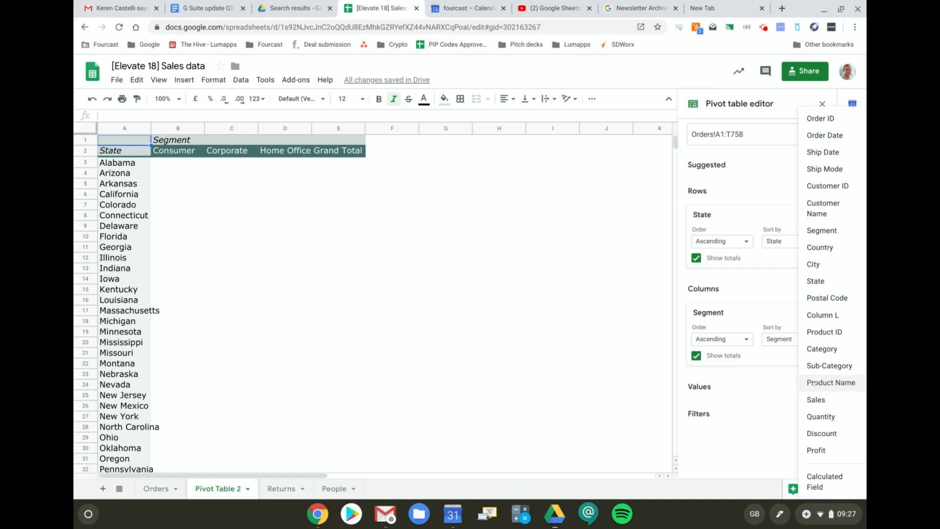
click(817, 401)
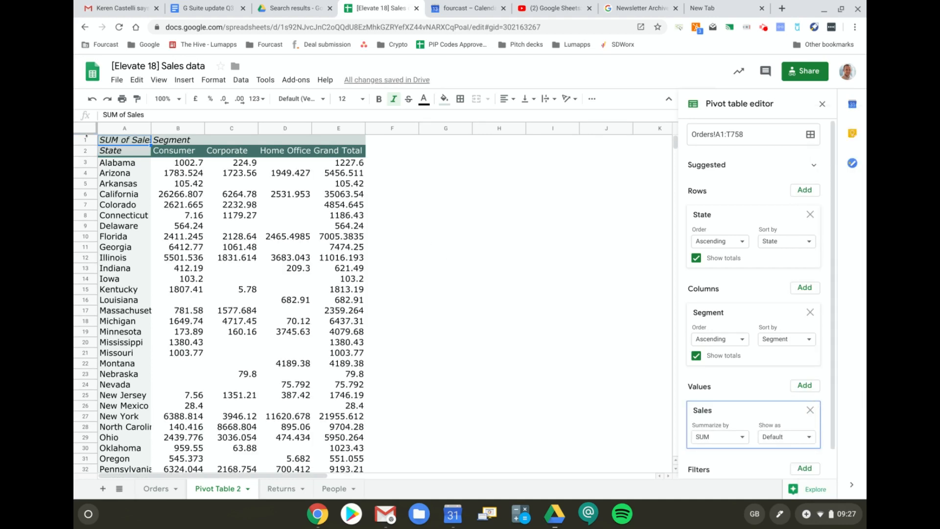
Step: Insert one empty row above the pivot table
right_click(86, 138)
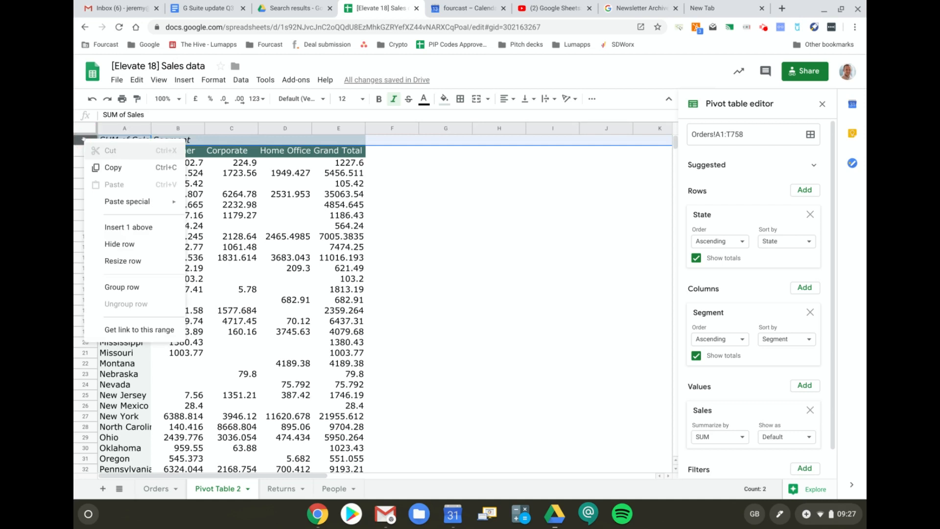
click(123, 228)
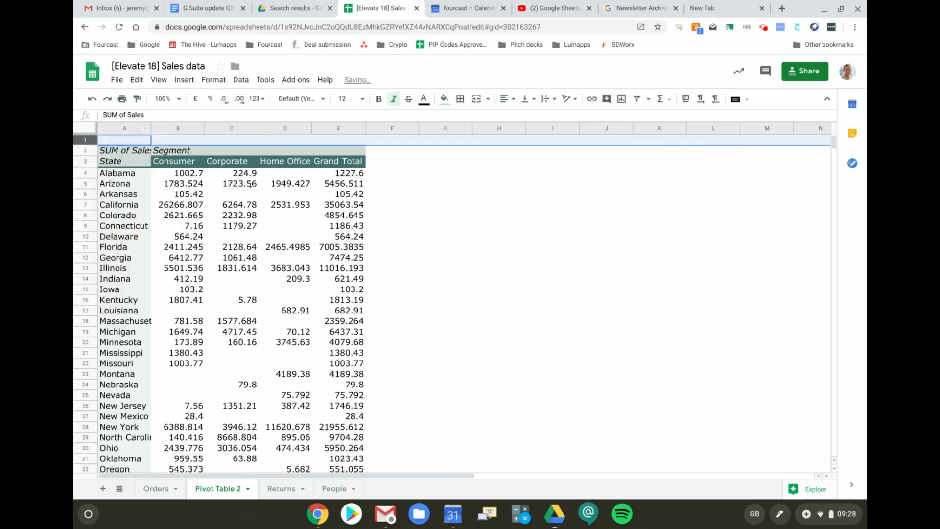
click(250, 184)
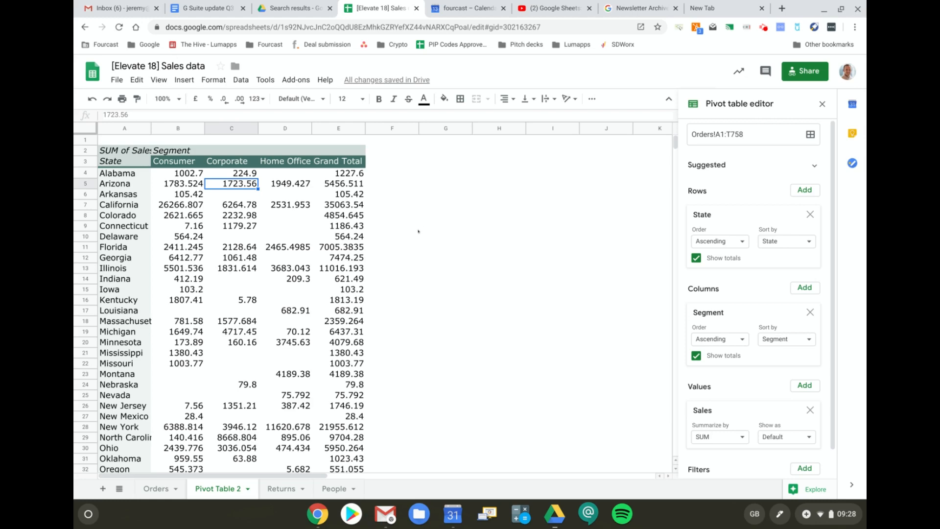
Step: Insert a chart based on the Sales column of the Orders sheet
click(155, 489)
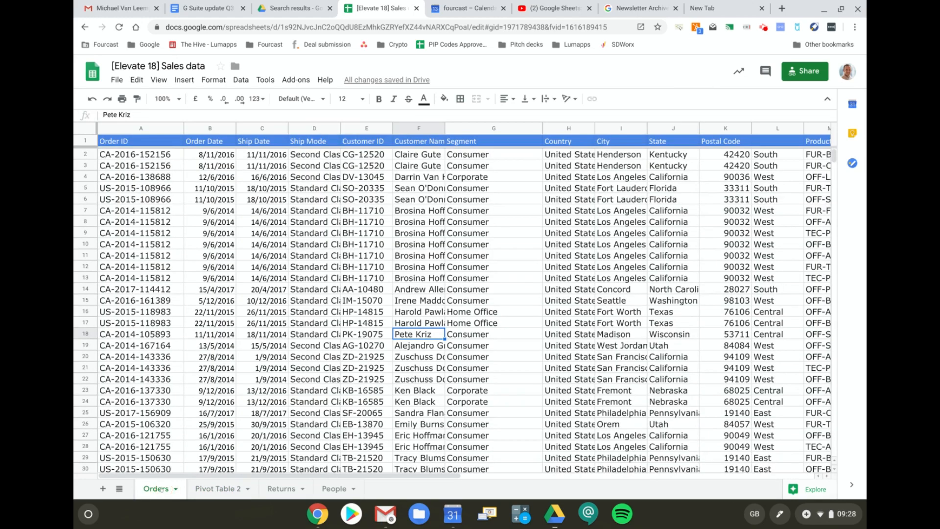
scroll(444, 352, right, 10)
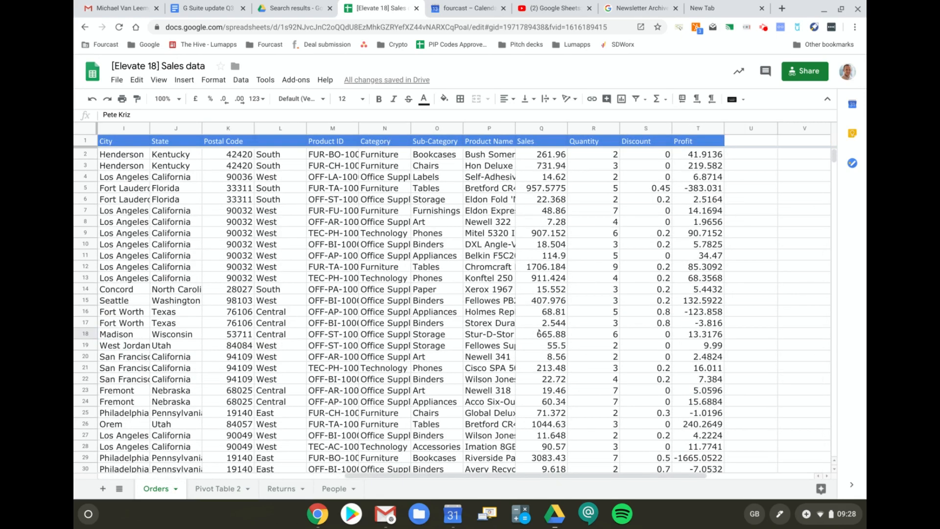
click(543, 129)
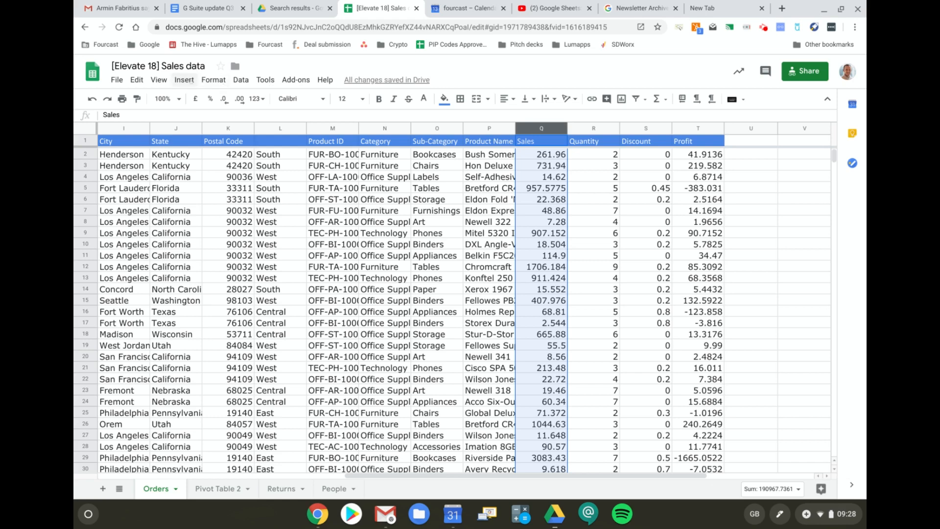
click(184, 80)
click(200, 142)
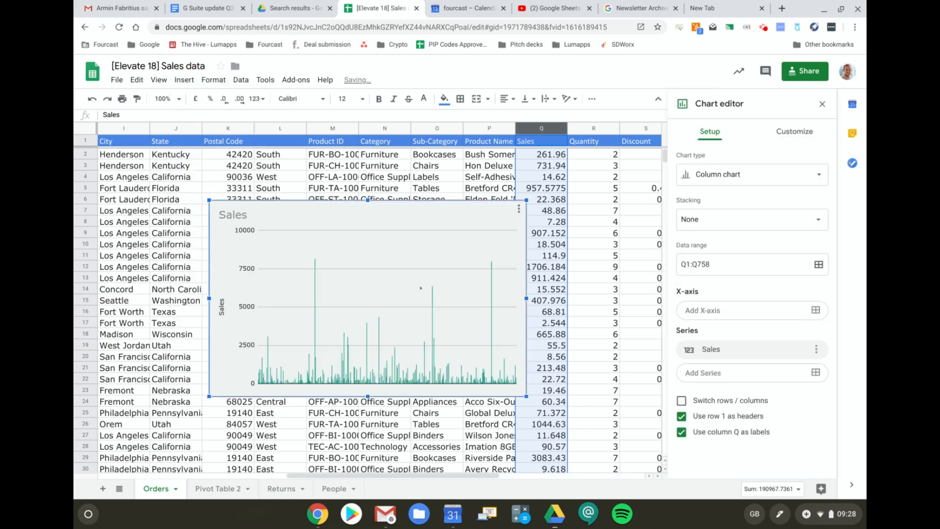
Step: Change the Sales chart to a scorecard chart and aggregate its key value by Sum
click(773, 177)
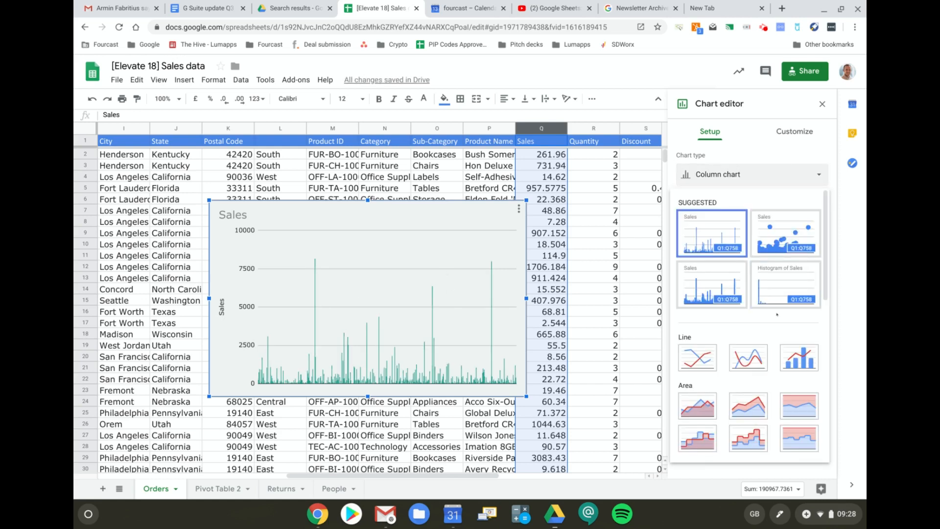
scroll(777, 315, down, 5)
scroll(778, 315, down, 2)
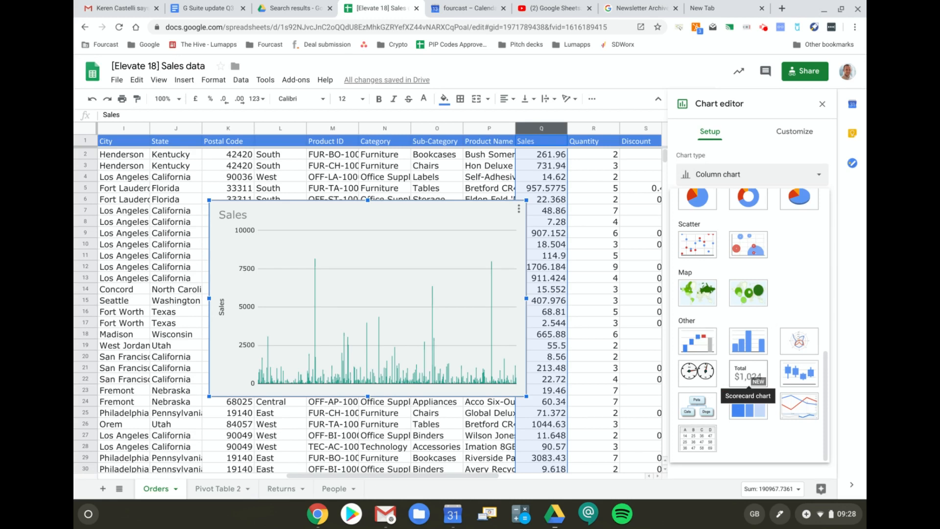
click(749, 375)
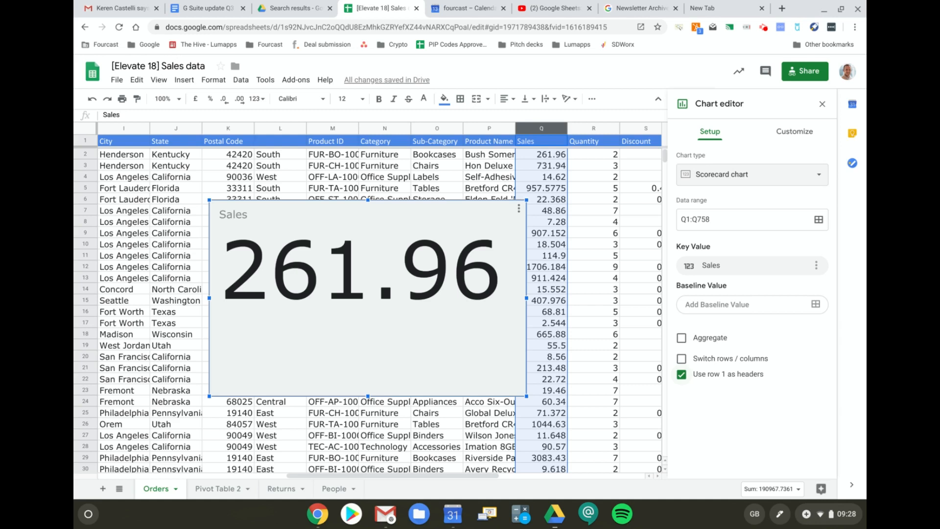
click(710, 338)
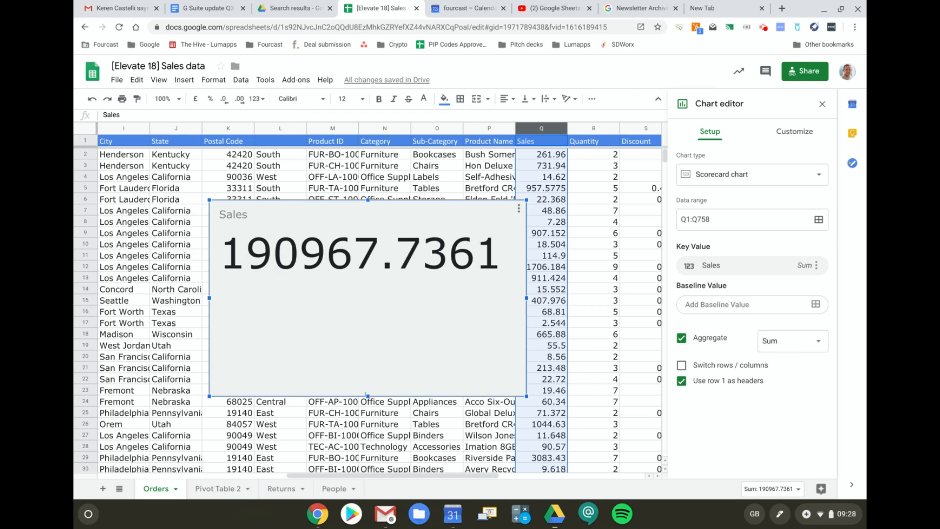
Step: Reduce the Sales scorecard's height and move it from the Orders sheet to the Pivot Table 2 sheet
drag(367, 395, 363, 280)
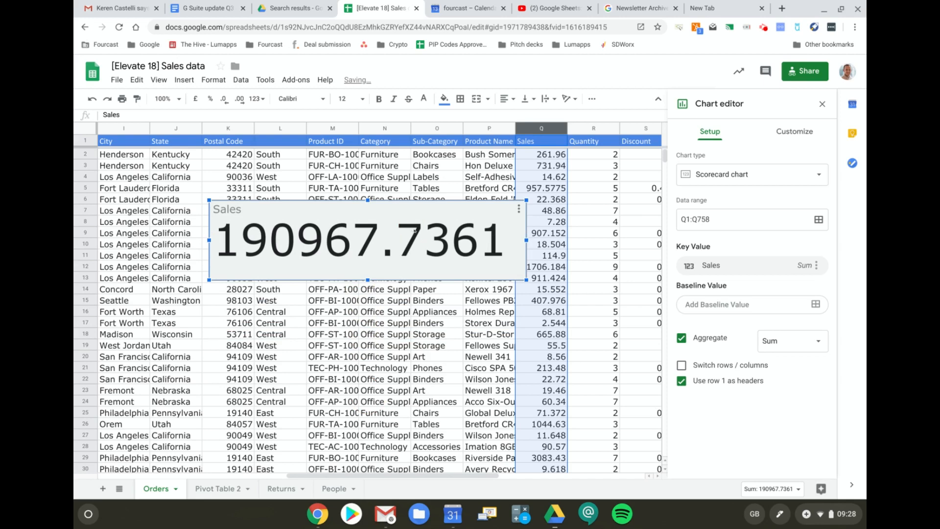
click(518, 210)
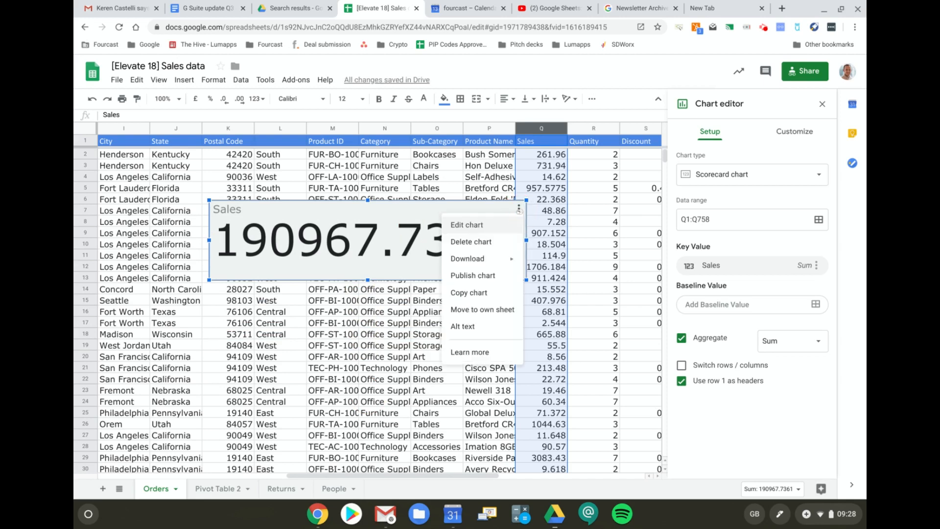
click(493, 290)
click(215, 488)
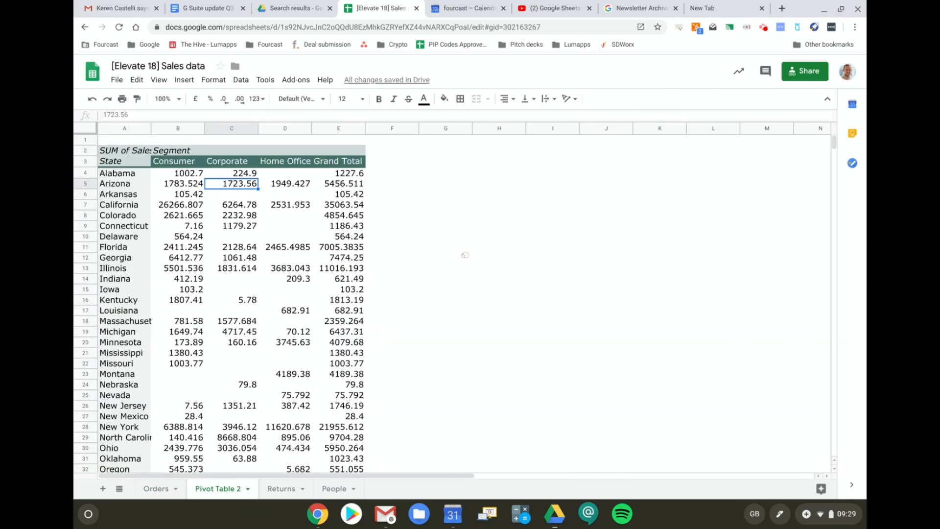
click(425, 204)
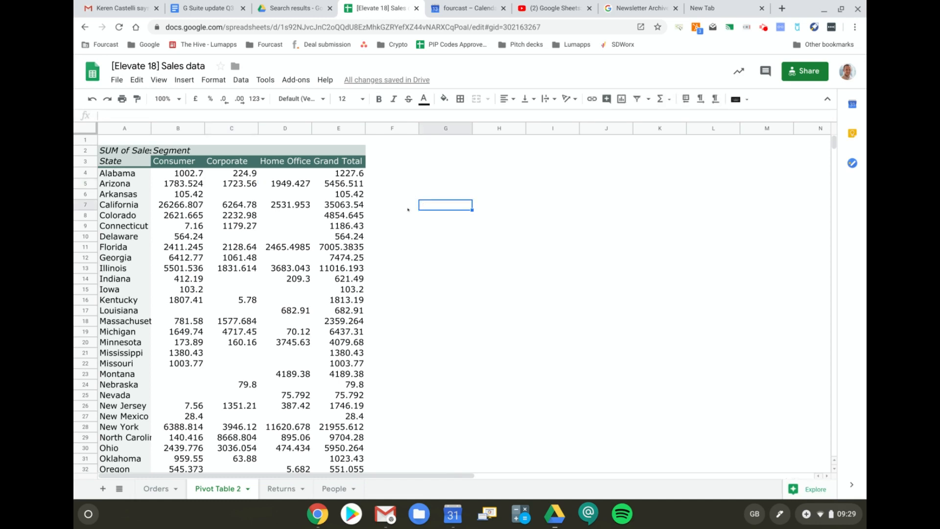
key(ctrl+v)
Step: Shrink the Sales scorecard and position it beside the upper rows of the pivot table
drag(605, 241, 580, 236)
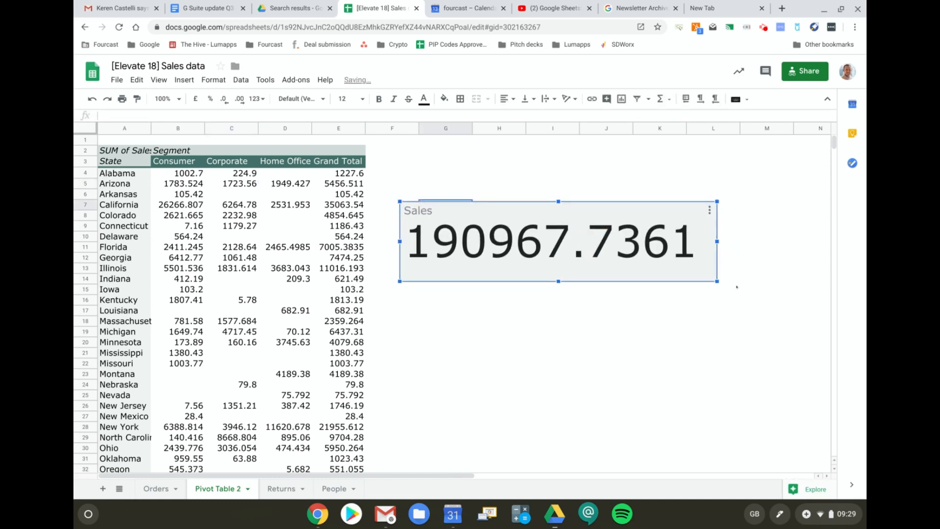
drag(714, 280, 639, 261)
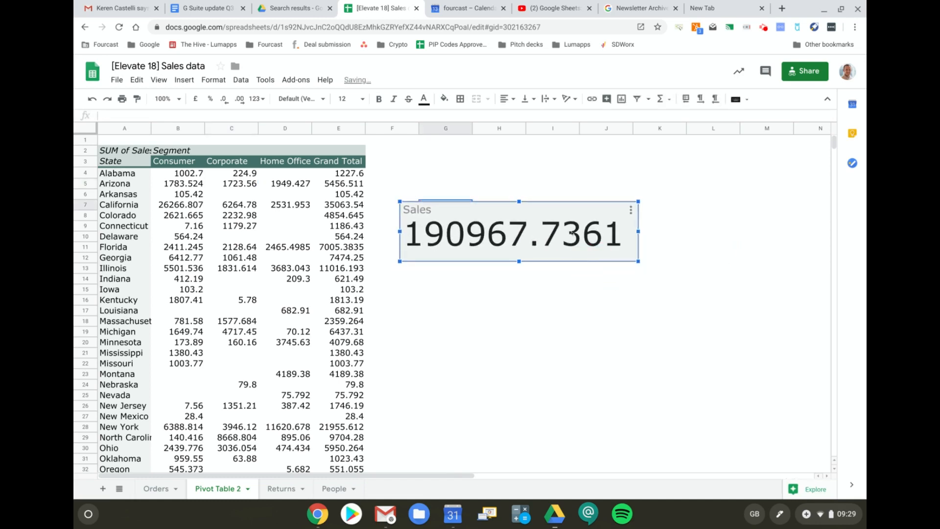
drag(535, 240, 519, 223)
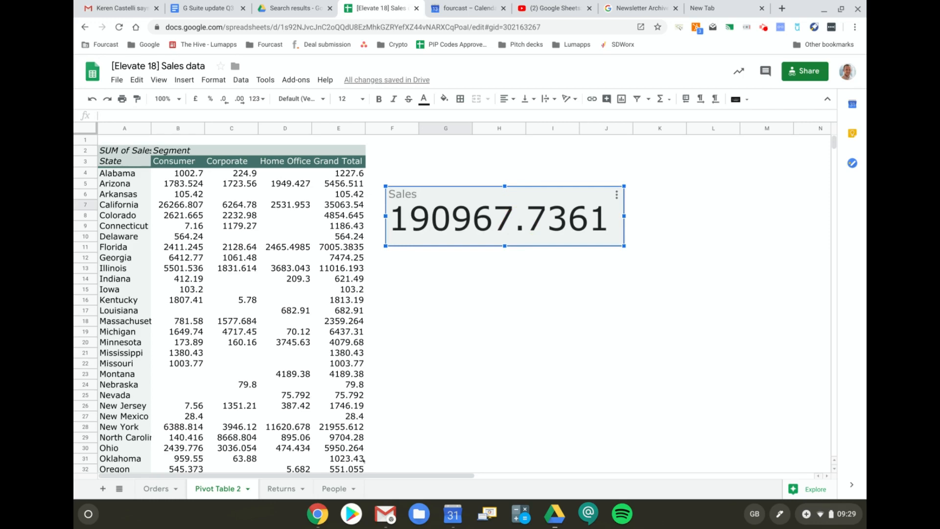
Step: Insert a chart based on the Category column of the Orders sheet
click(156, 488)
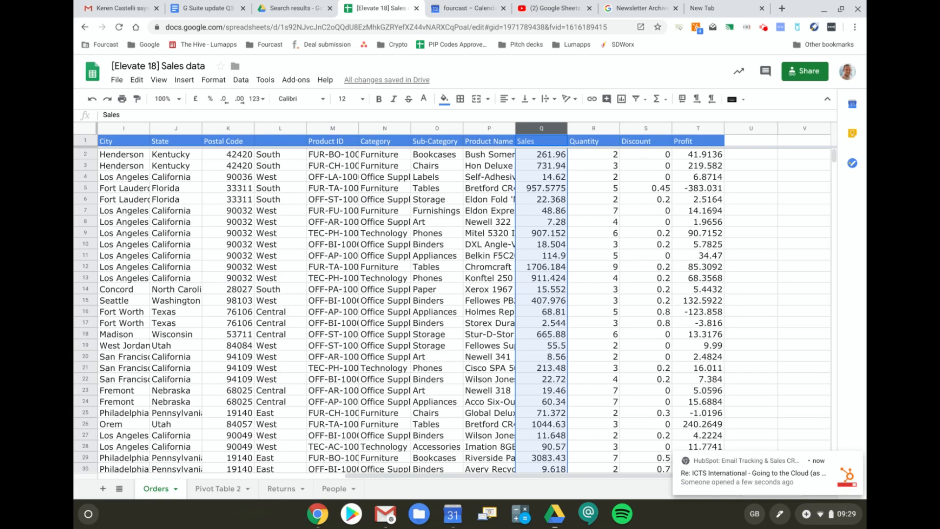
scroll(399, 222, left, 4)
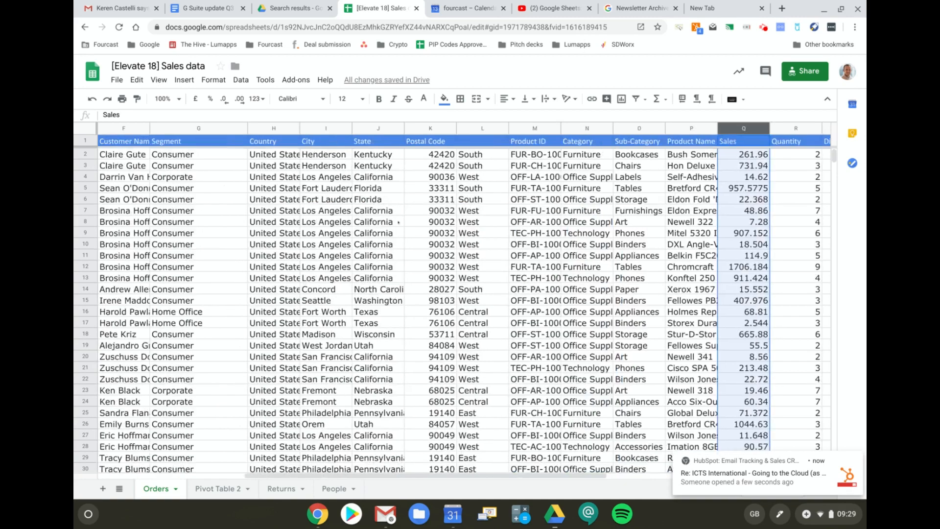
click(579, 129)
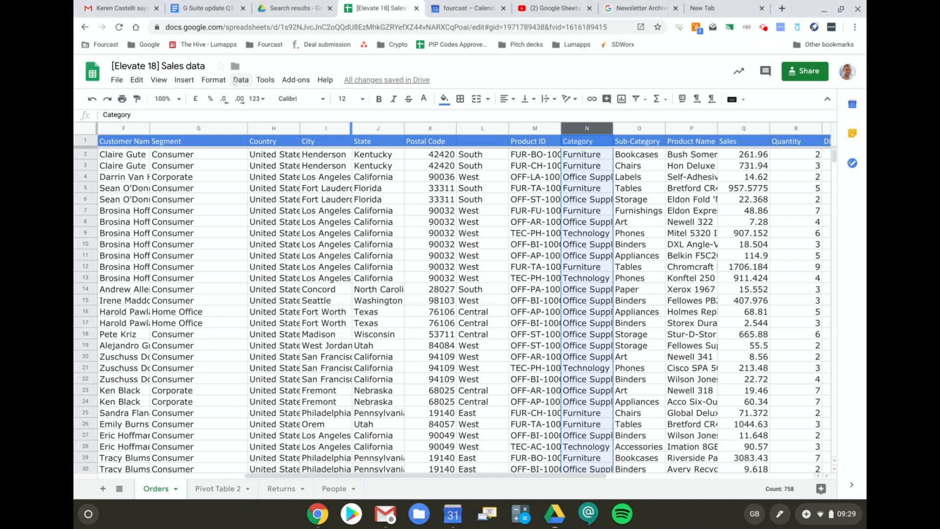
click(180, 81)
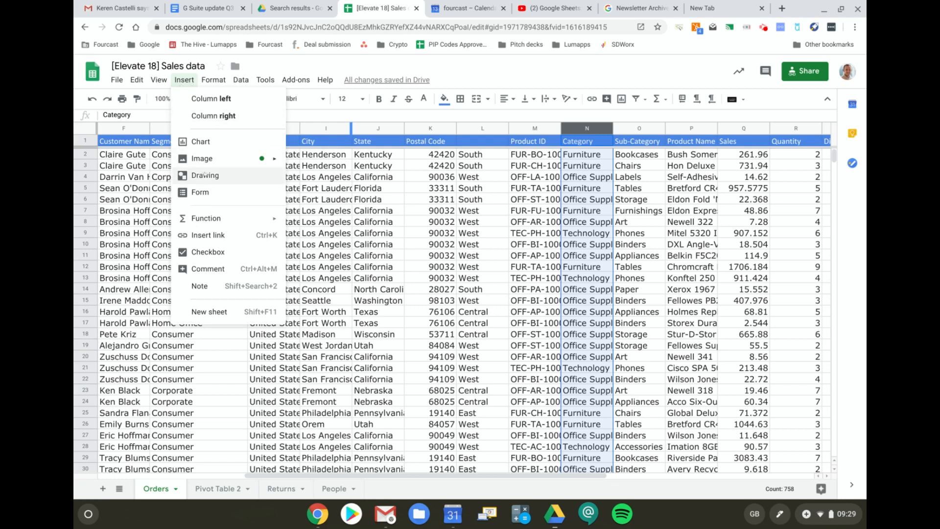
click(203, 143)
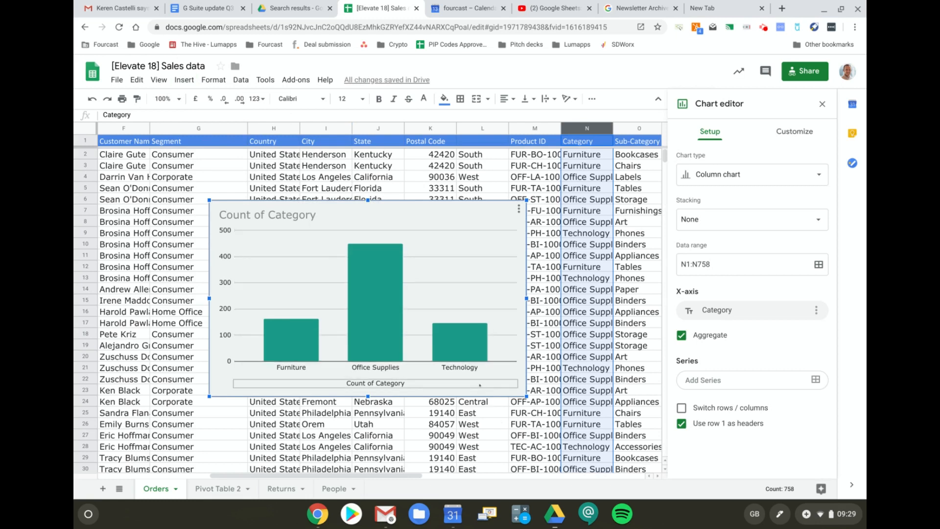
Step: Change the Count of Category column chart on the Orders sheet to a pie chart
click(766, 176)
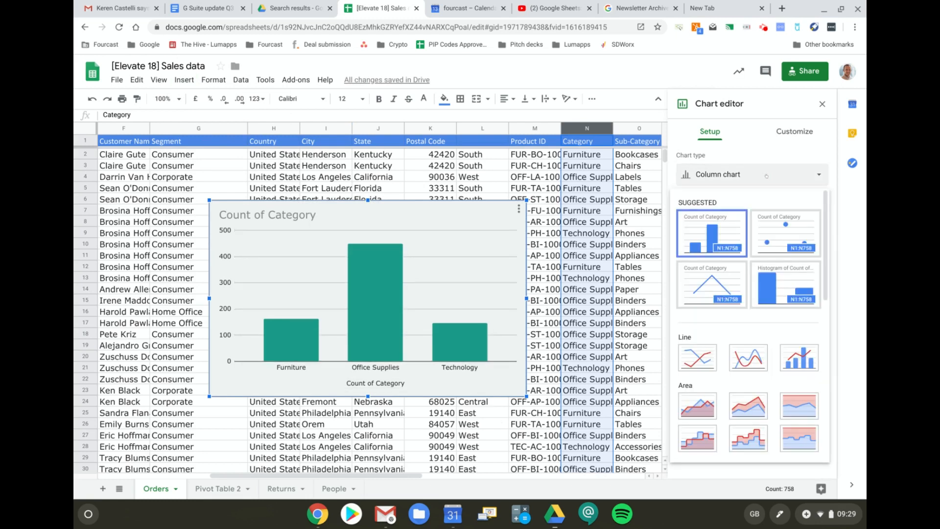
scroll(747, 255, down, 5)
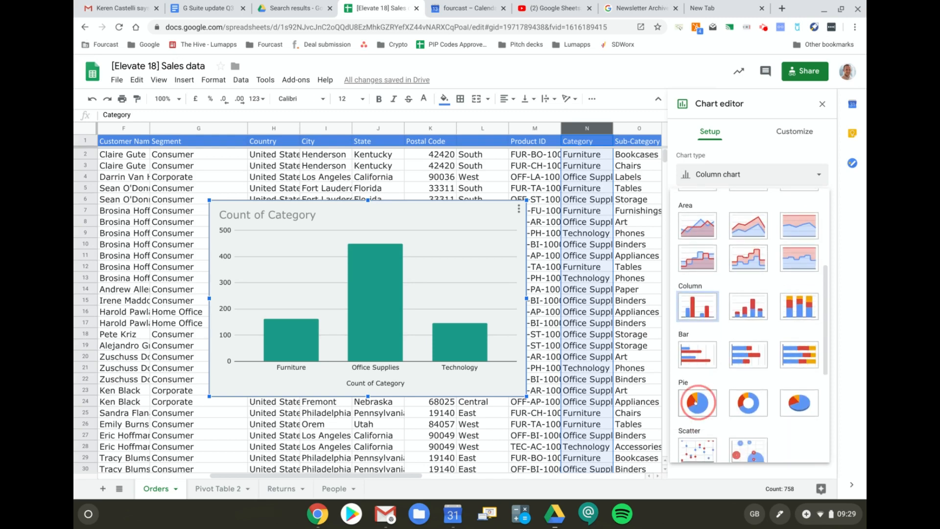
click(696, 402)
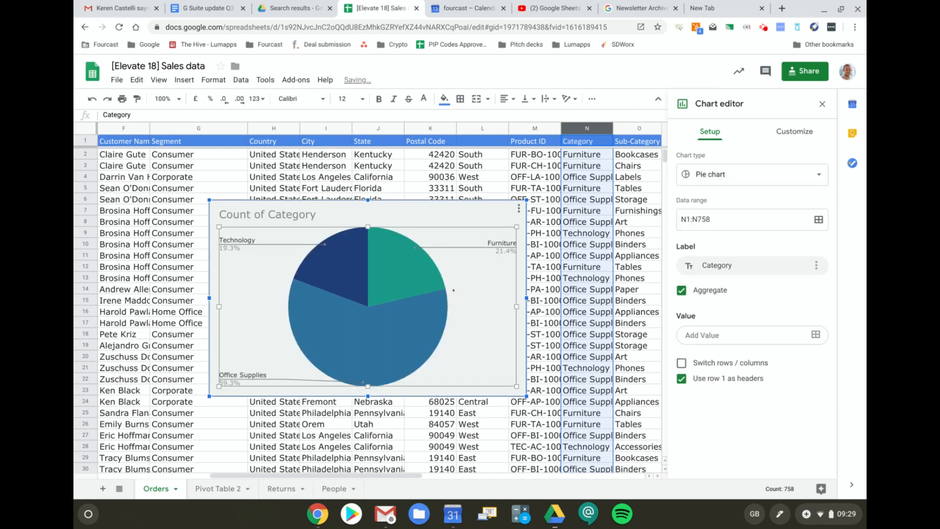
Step: Retitle the category pie chart "Totals per category"
click(298, 215)
double_click(298, 216)
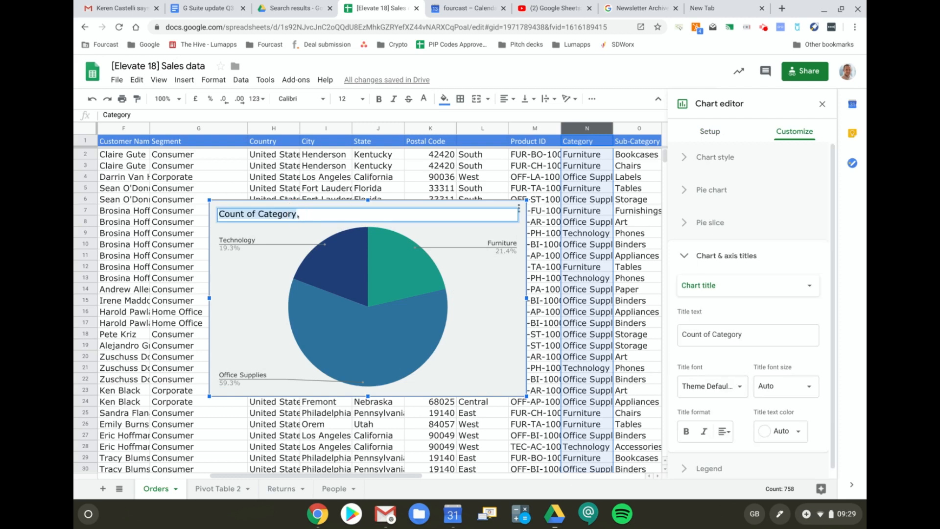
text(Totals p)
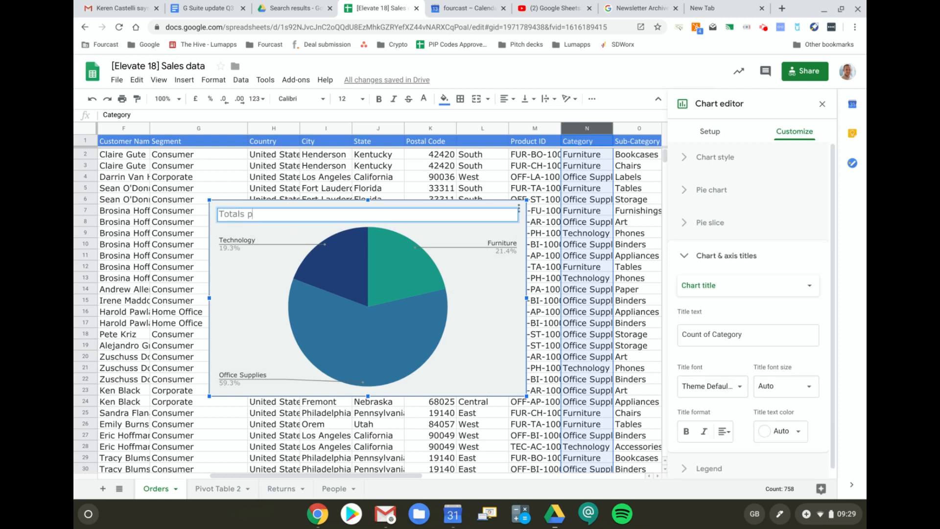
text(er category)
key(Return)
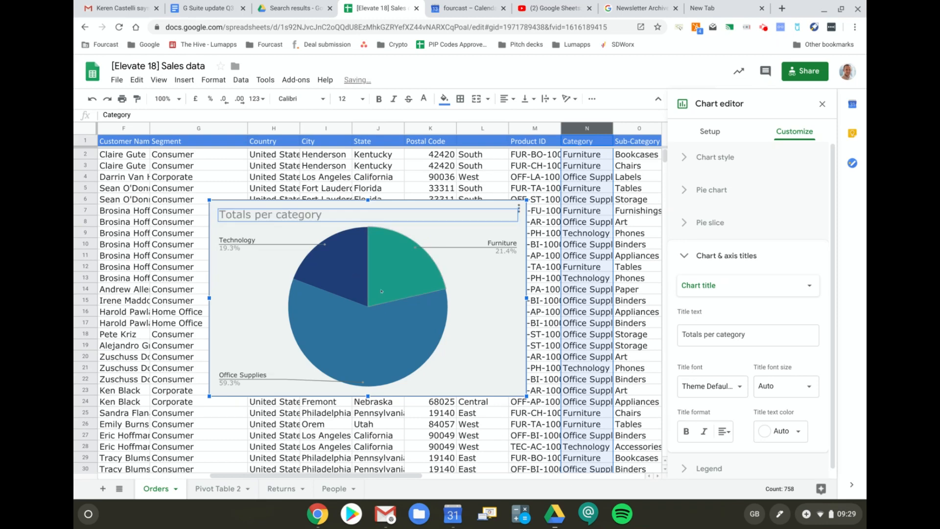
Step: Copy the Totals per category pie chart to the Pivot Table 2 sheet and position it directly below the Sales scorecard
click(500, 281)
click(519, 210)
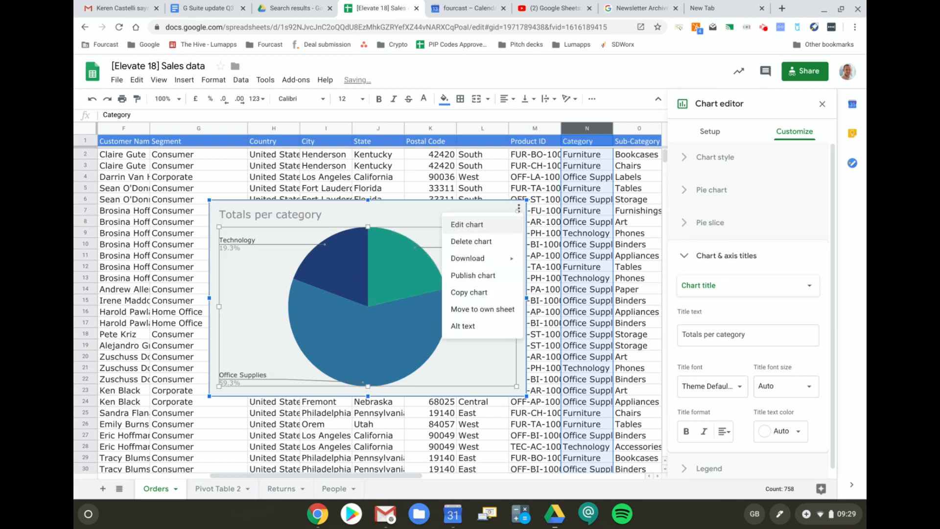
click(470, 292)
click(206, 486)
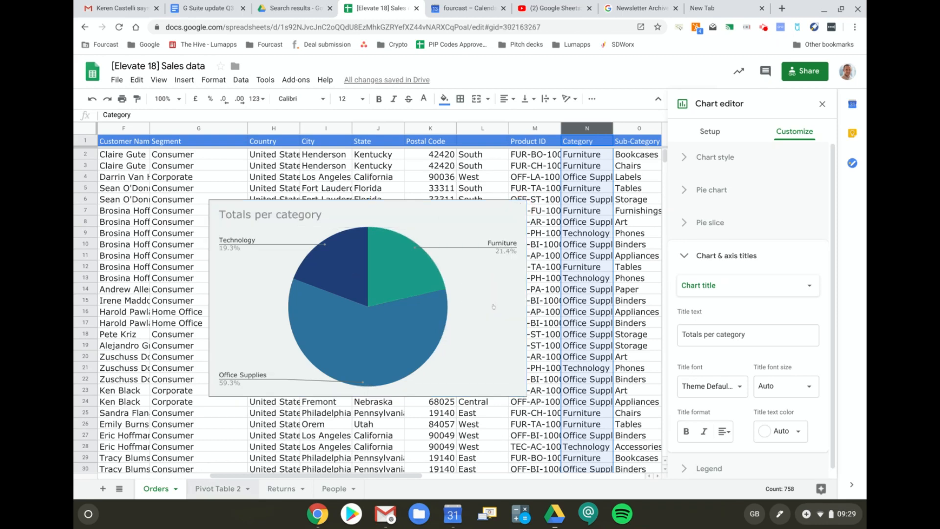
click(557, 268)
key(ctrl+v)
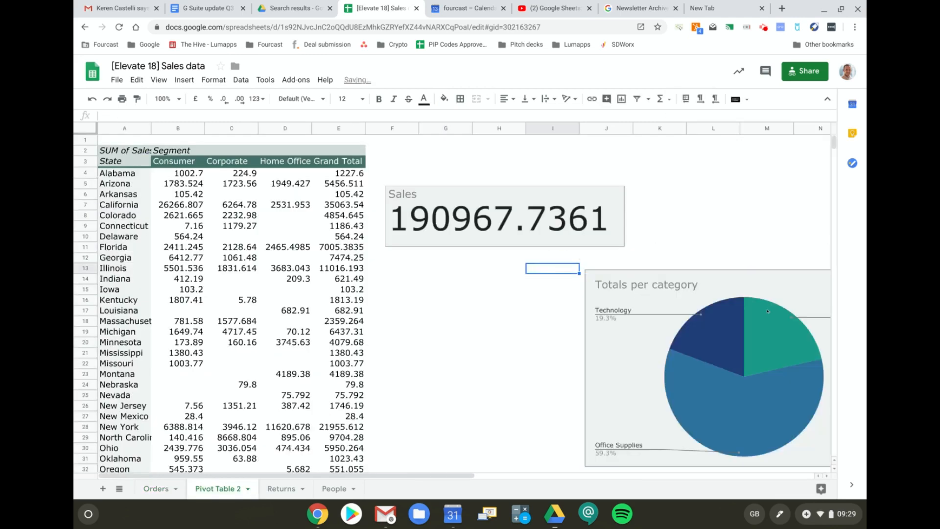
drag(659, 331, 458, 321)
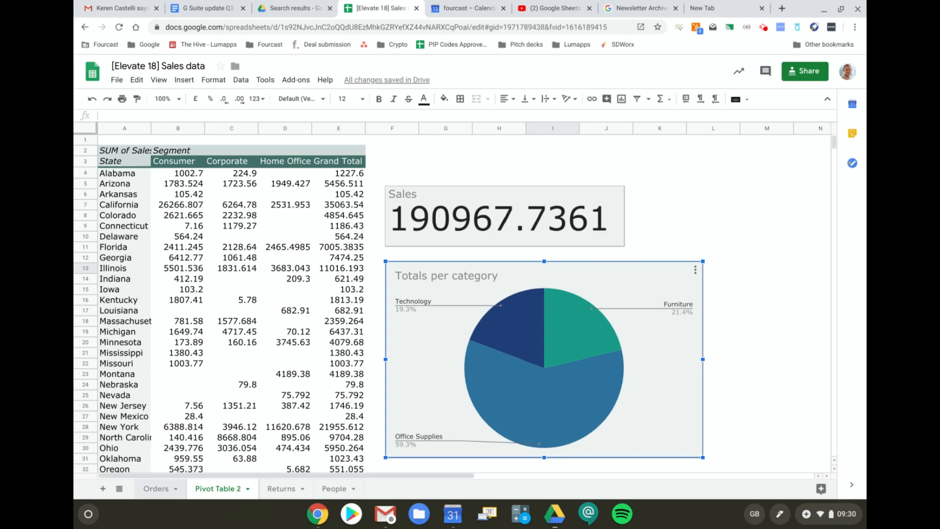
Step: Delete the original Totals per category pie chart from the Orders sheet
click(156, 488)
click(476, 234)
key(Delete)
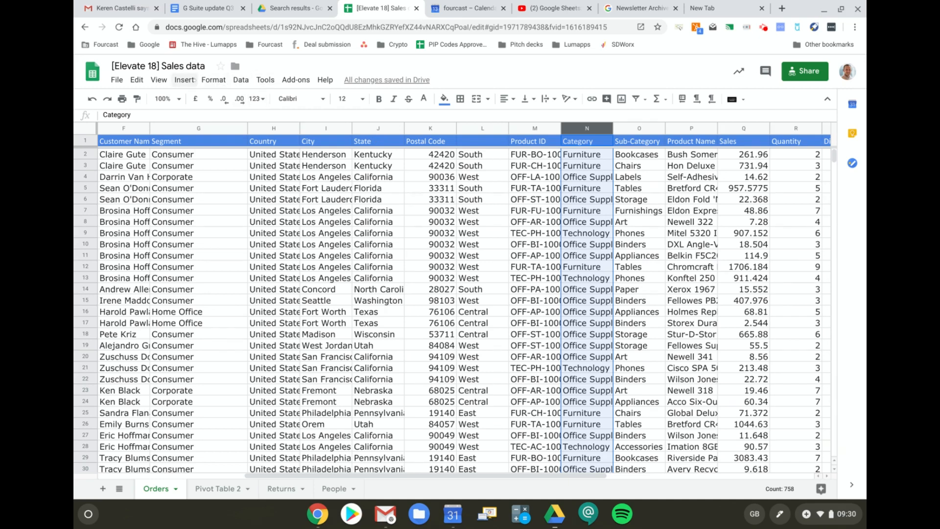
Step: Select the whole Orders data table, A1:T758, and insert a slicer based on it
click(242, 80)
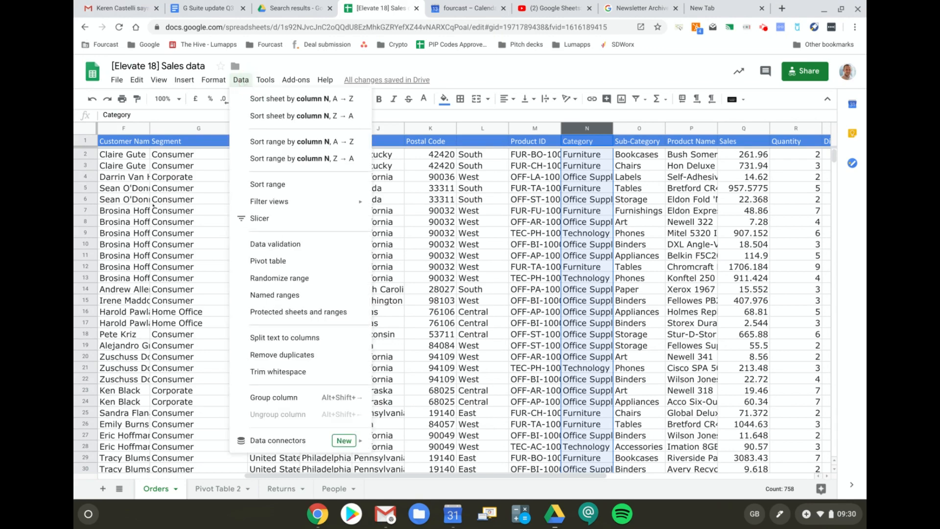
click(145, 211)
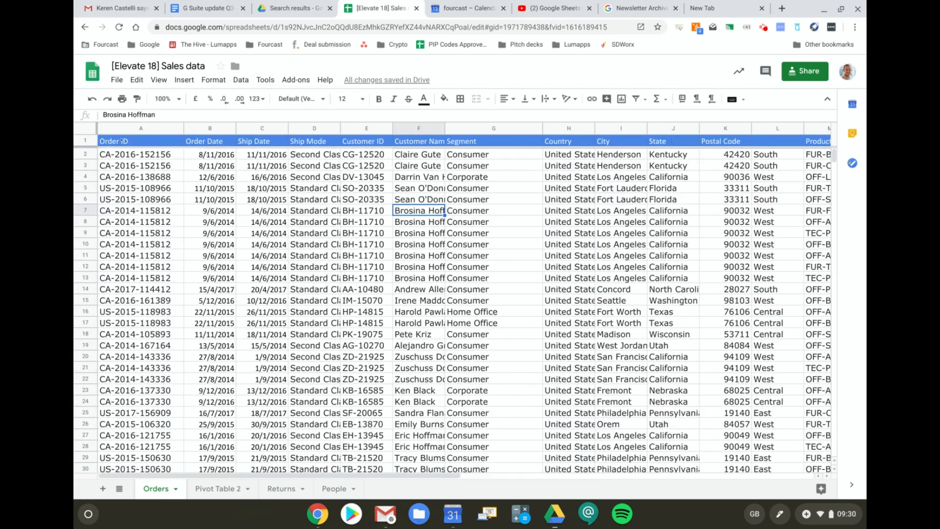
click(121, 142)
key(ctrl+shift+Down)
key(ctrl+shift+Right)
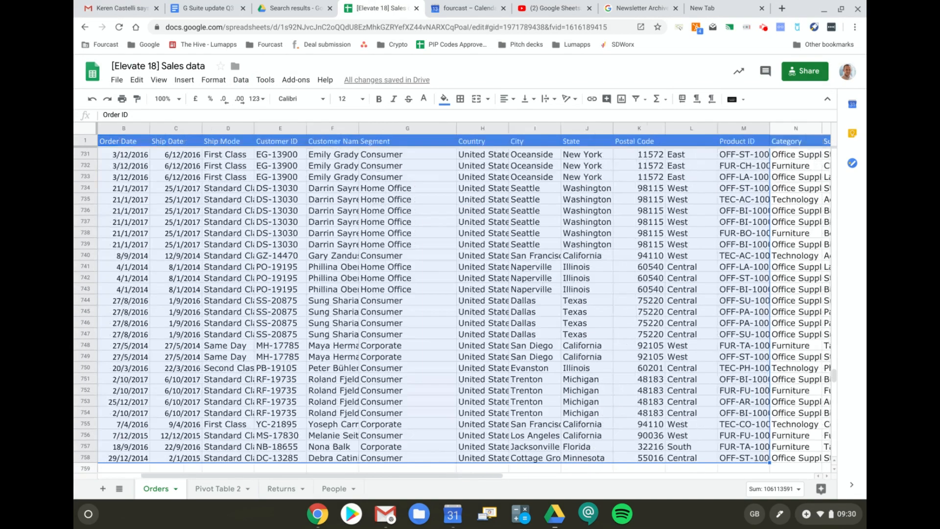
key(ctrl+shift+Right)
key(ctrl+shift+Right)
key(ctrl+shift+Left)
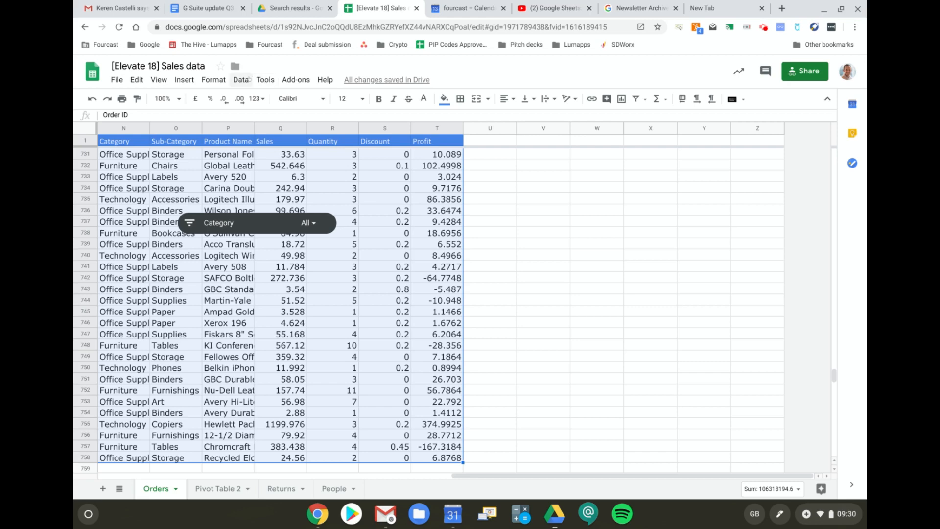
click(240, 80)
mouse_move(265, 80)
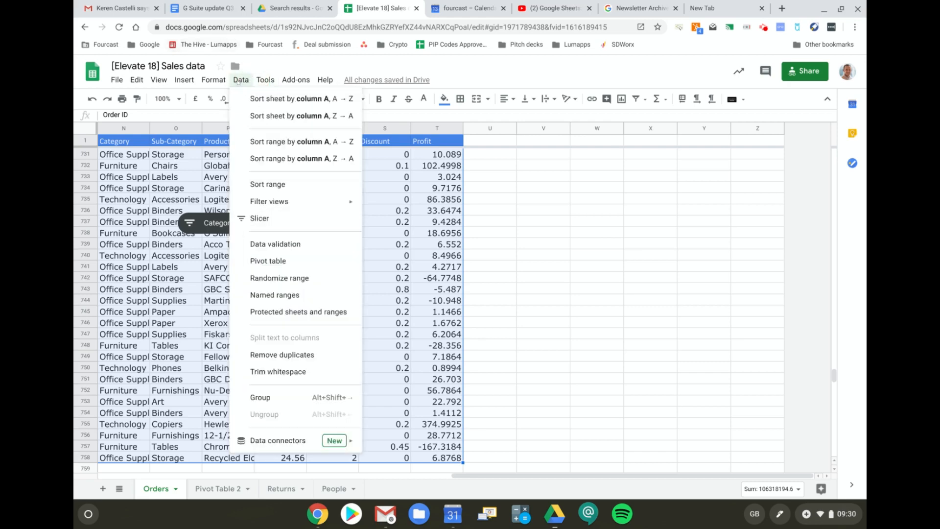
click(263, 216)
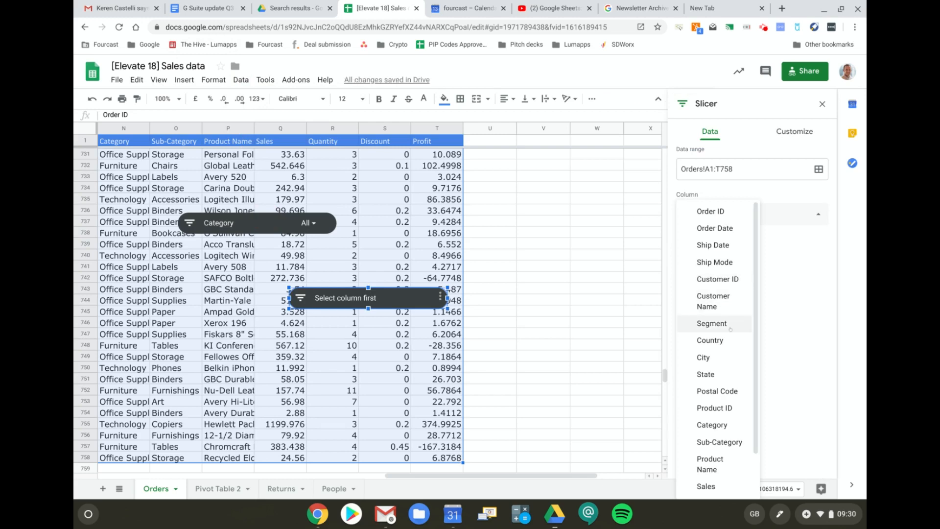
Step: Set the new slicer to filter by the Segment column and close its settings
scroll(451, 337, left, 15)
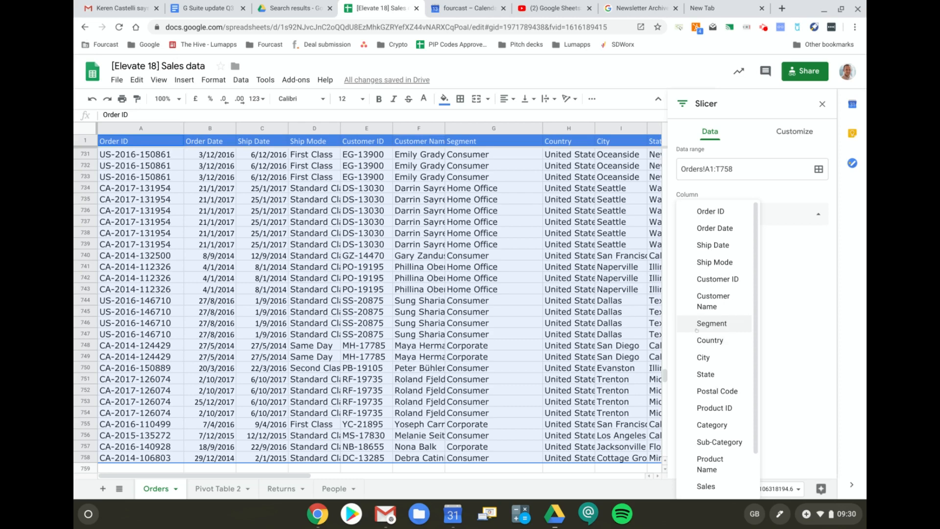
scroll(519, 296, right, 3)
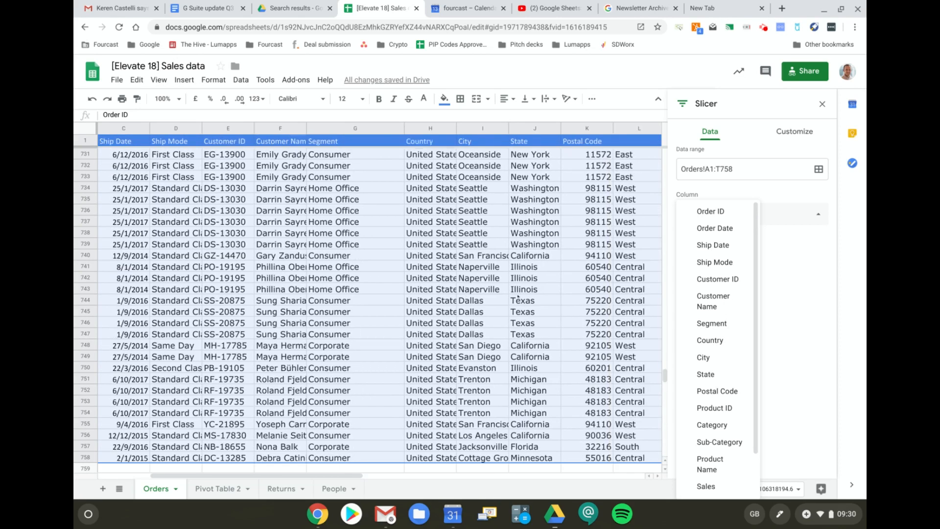
scroll(519, 297, left, 3)
scroll(518, 297, right, 3)
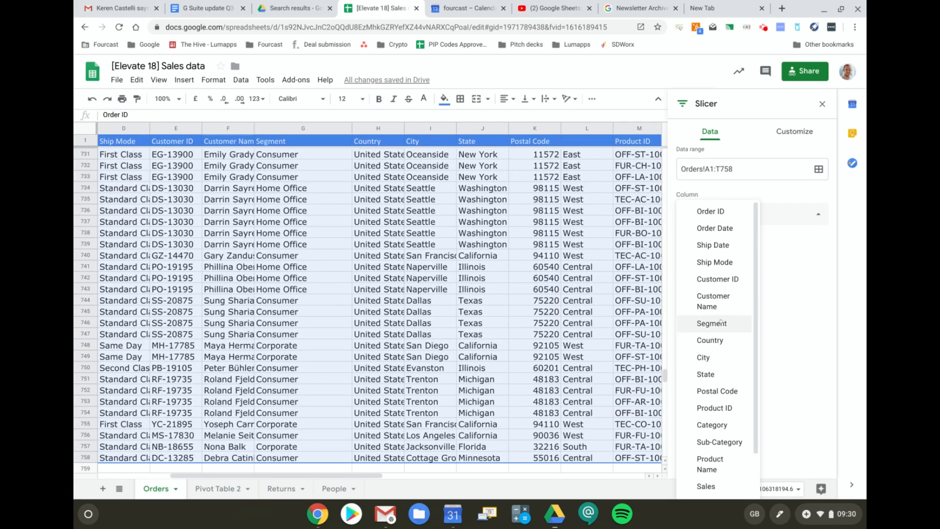
click(718, 324)
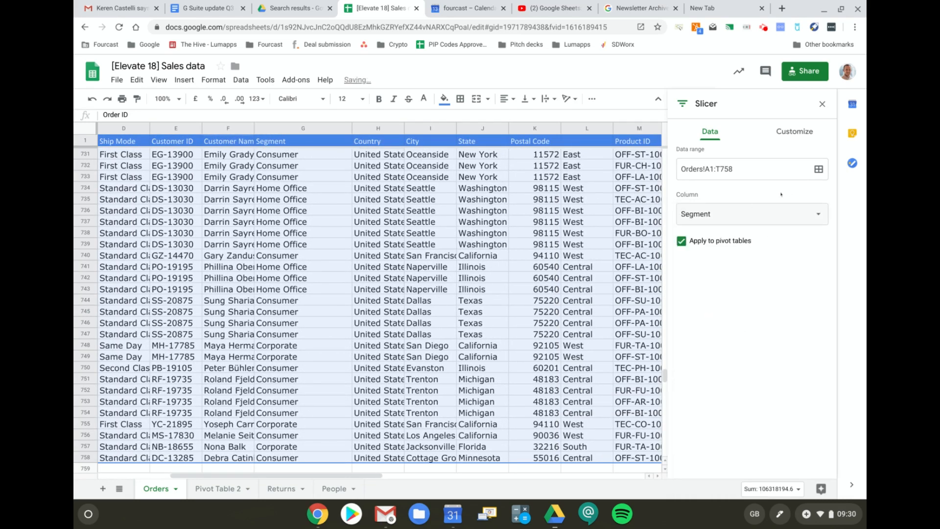
click(823, 103)
Step: Copy the Segment slicer from the Orders sheet to the Pivot Table 2 sheet and place it above the Sales scorecard
scroll(581, 245, right, 5)
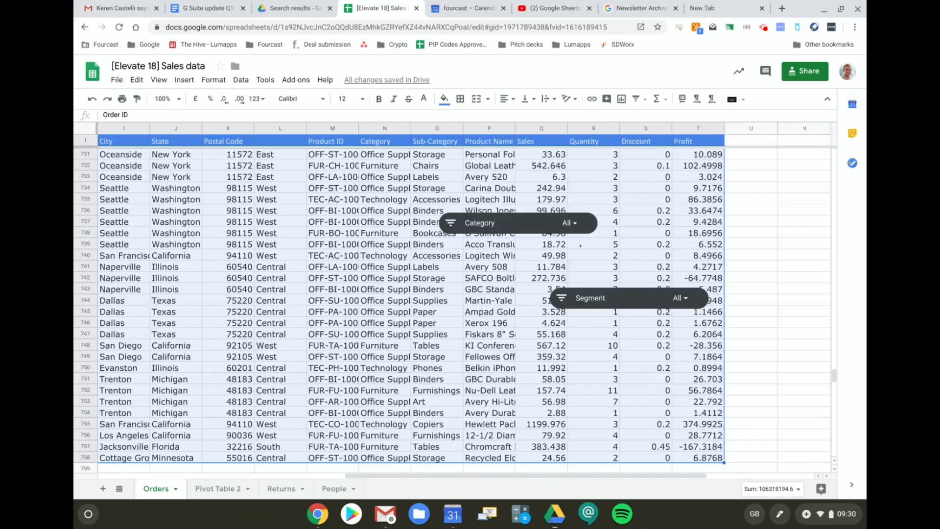
scroll(581, 245, right, 1)
click(638, 292)
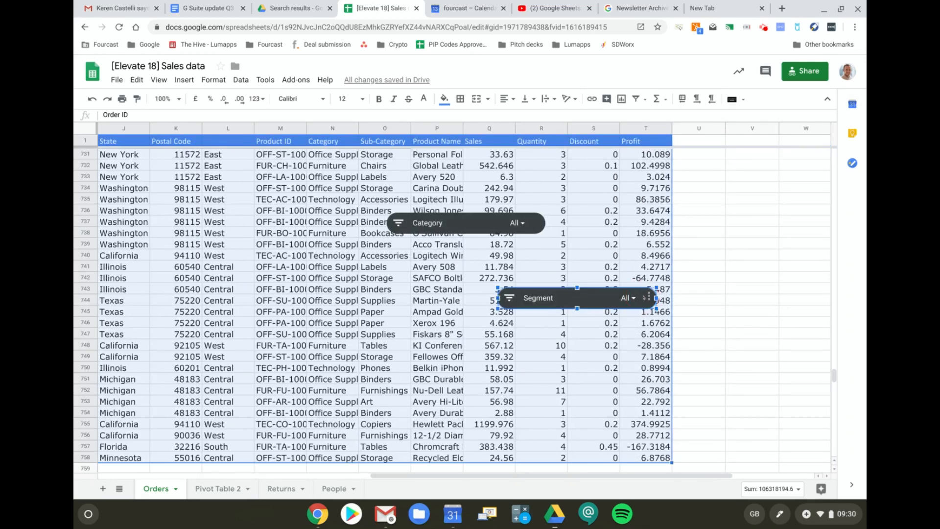
click(649, 298)
click(604, 331)
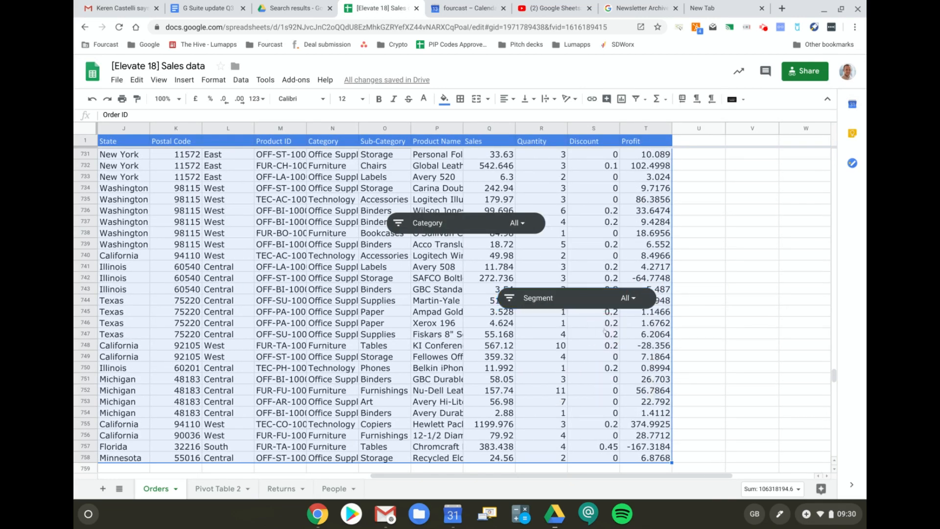
click(215, 489)
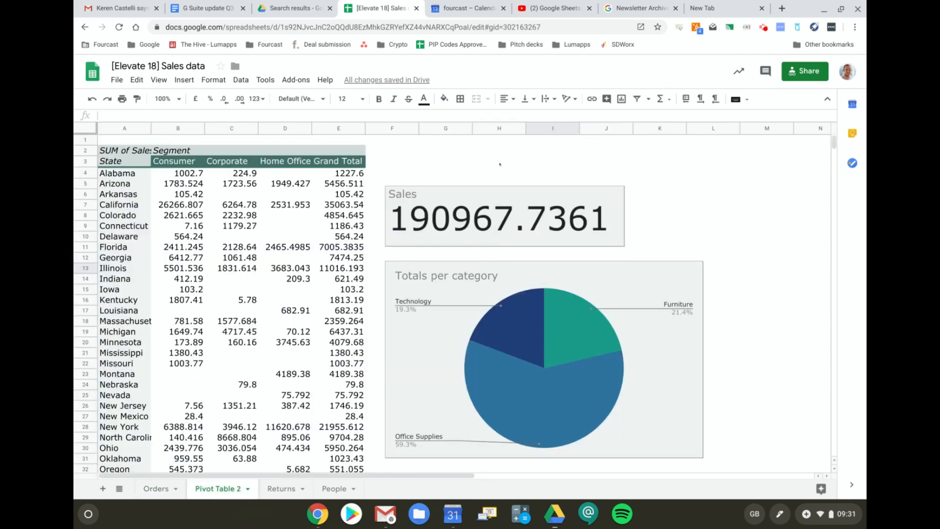
click(510, 151)
key(ctrl+v)
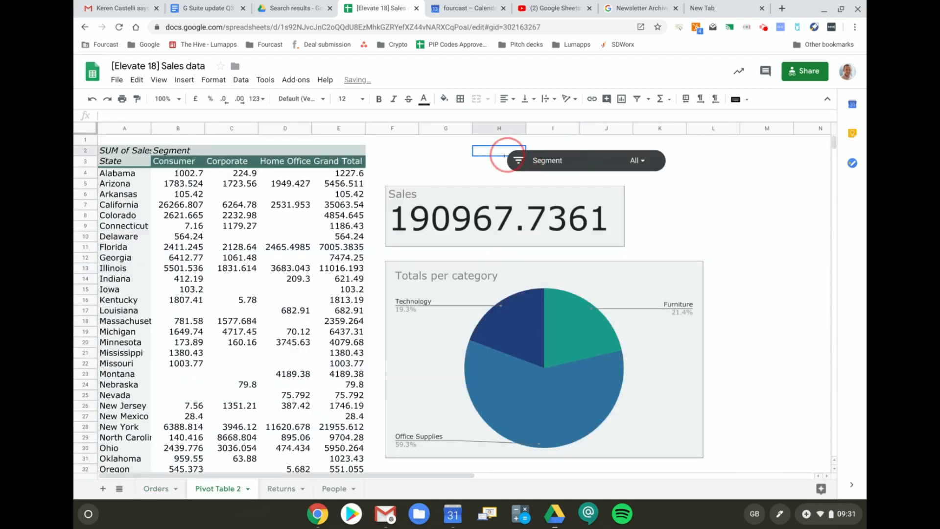
click(541, 166)
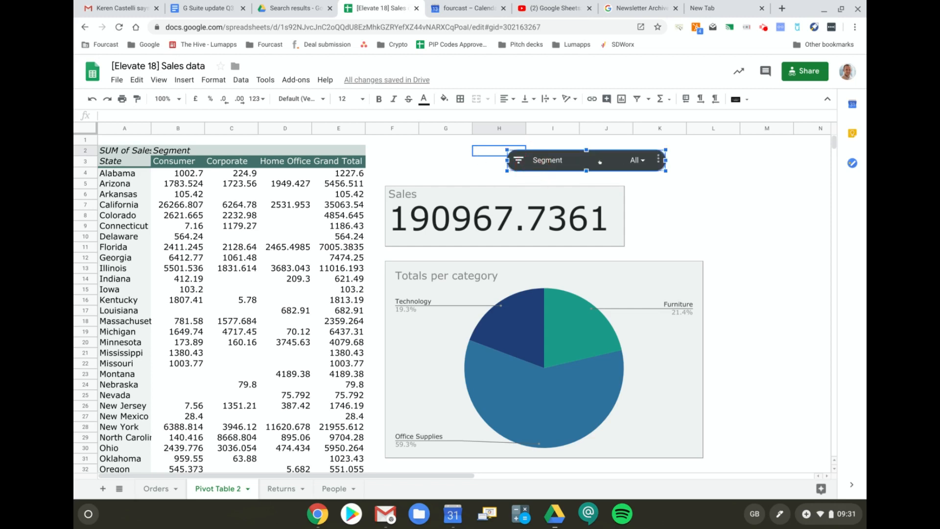
drag(600, 162, 476, 158)
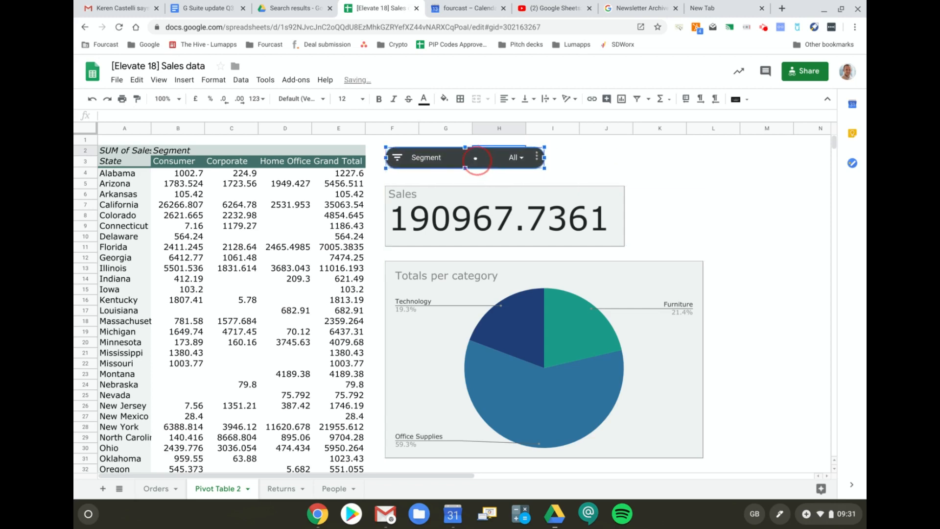
Step: Return to the Orders sheet, reselect the full data range A1:T758 and insert another slicer for it
click(156, 488)
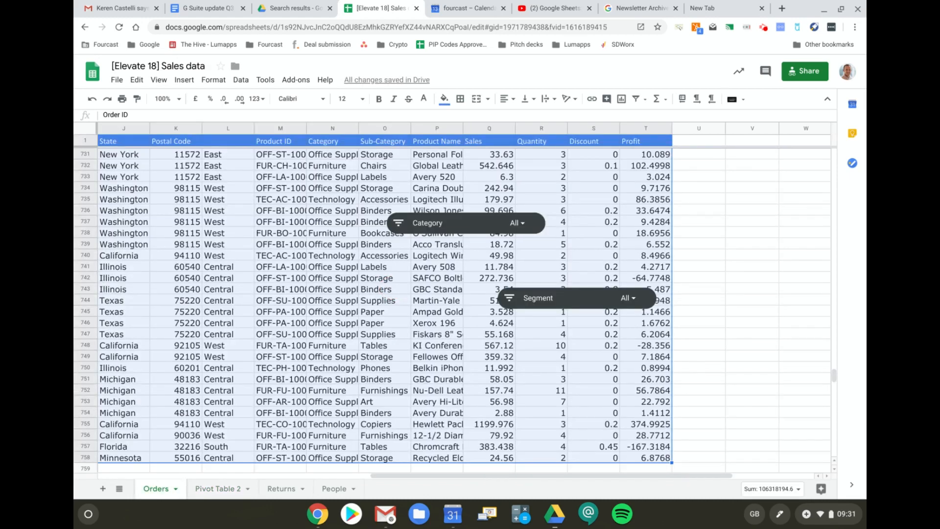
scroll(453, 304, left, 3)
scroll(453, 304, left, 5)
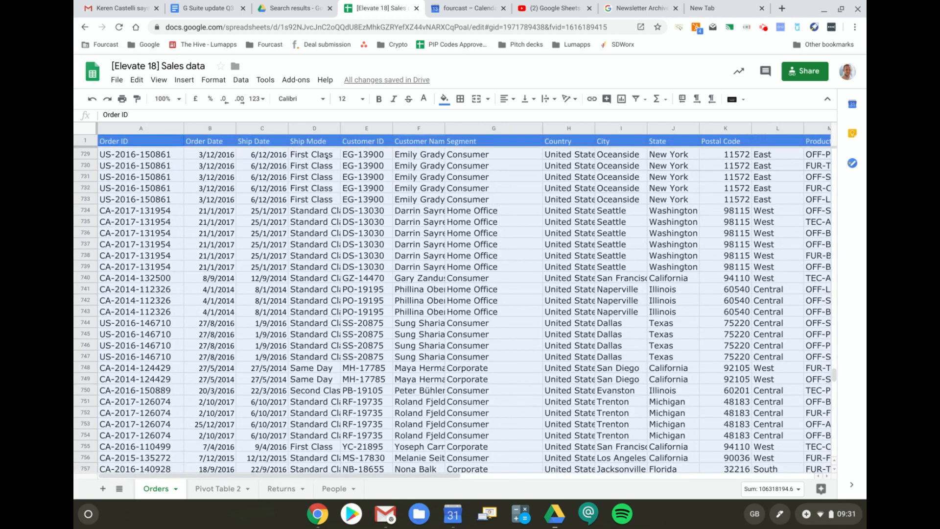
click(322, 130)
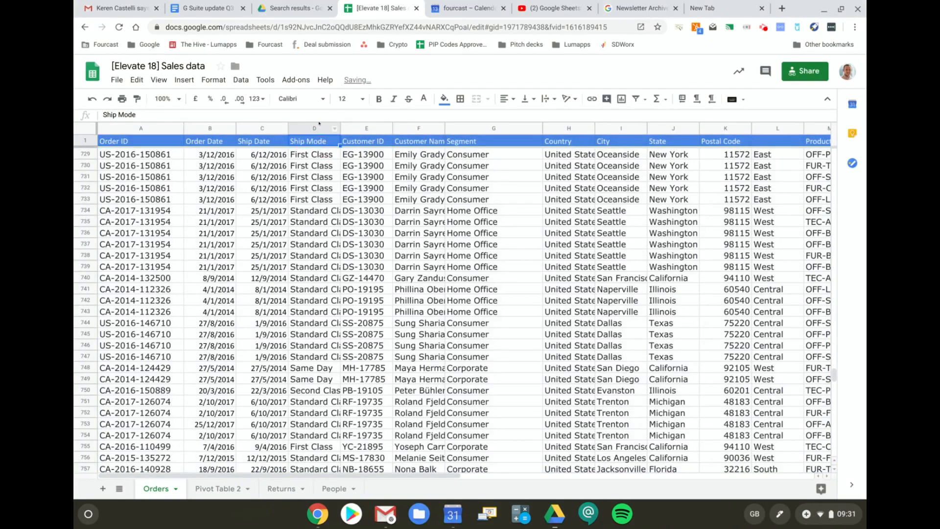
click(116, 141)
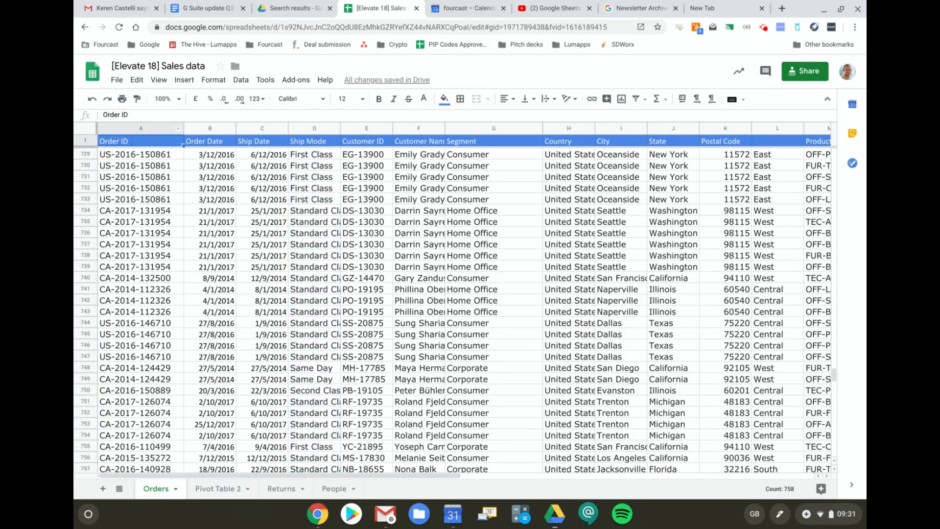
key(ctrl+shift+Down)
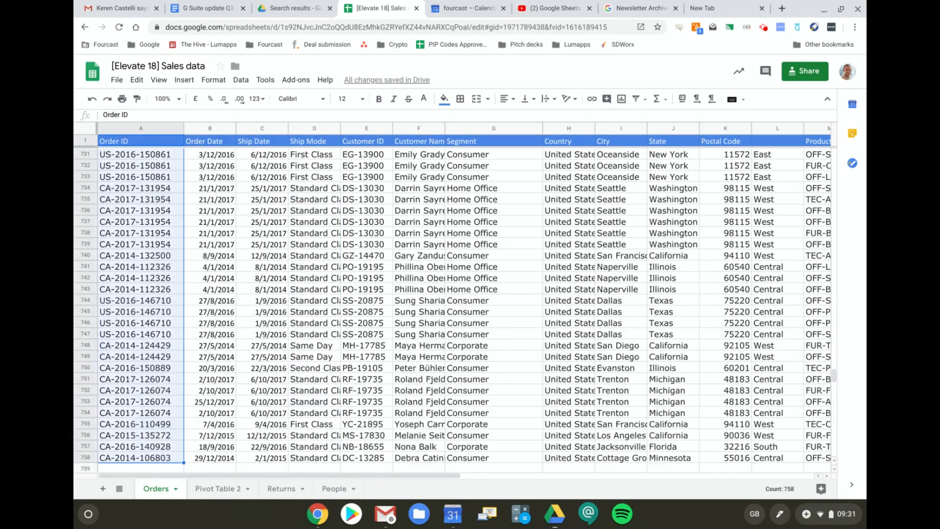
key(ctrl+shift+Right)
key(ctrl+shift+Right)
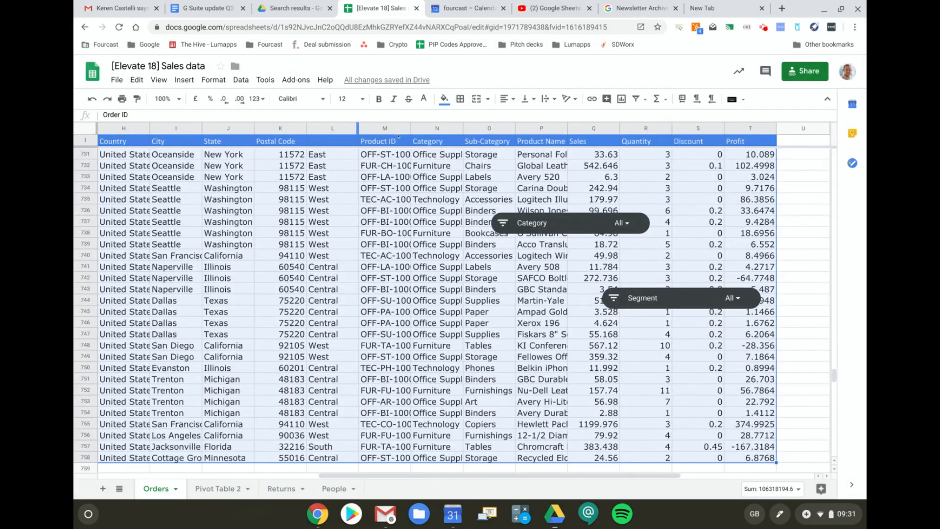
click(240, 80)
click(282, 217)
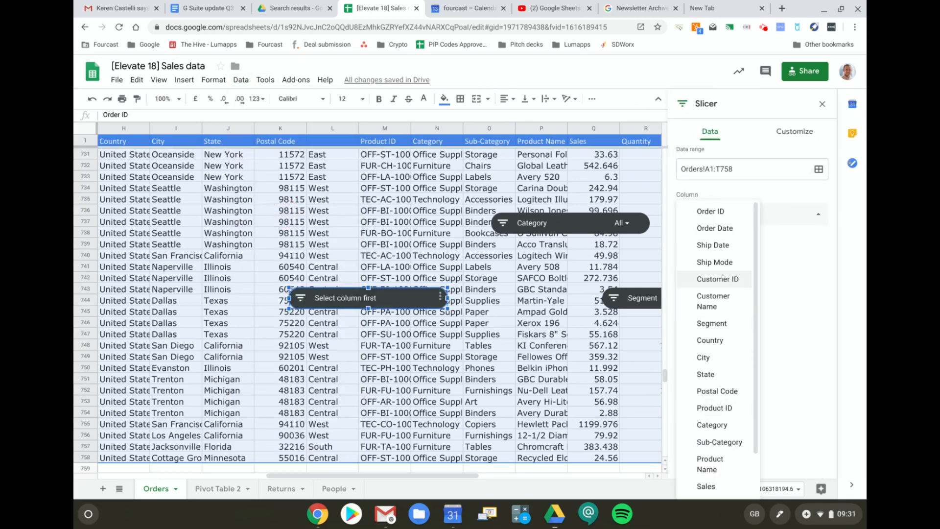
Step: Set the new slicer on the Orders sheet to filter by the Ship Mode column and copy the slicer
click(720, 264)
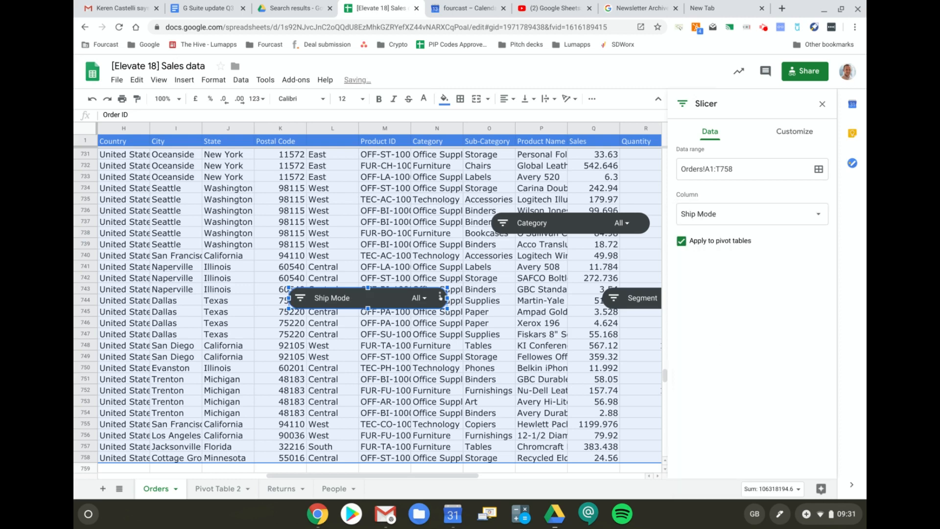
click(441, 297)
click(372, 329)
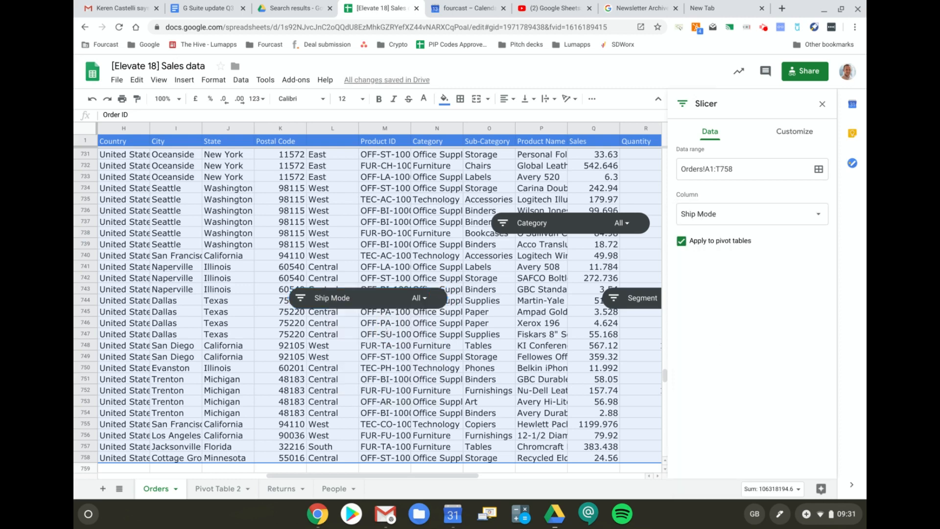
Step: Paste the Ship Mode slicer onto the Pivot Table 2 sheet and place it beside the Segment slicer
click(216, 488)
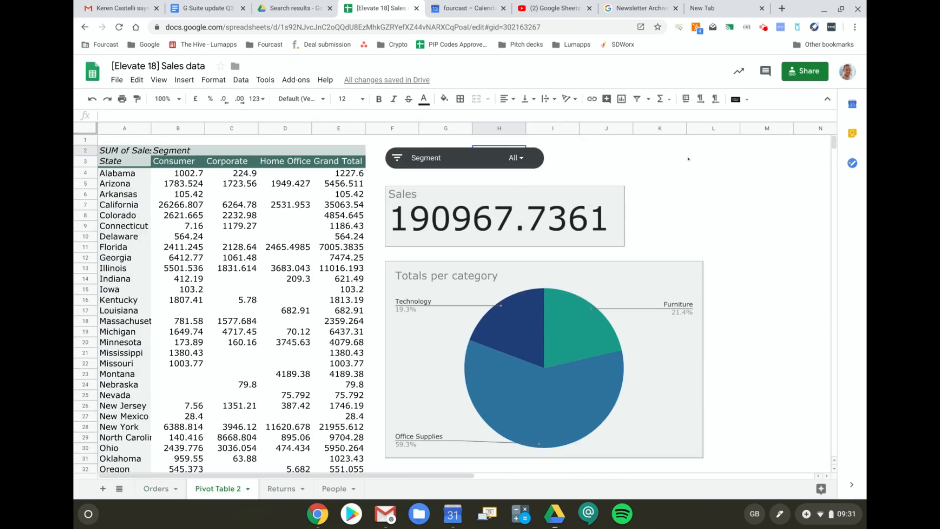
click(640, 149)
key(ctrl+v)
click(745, 159)
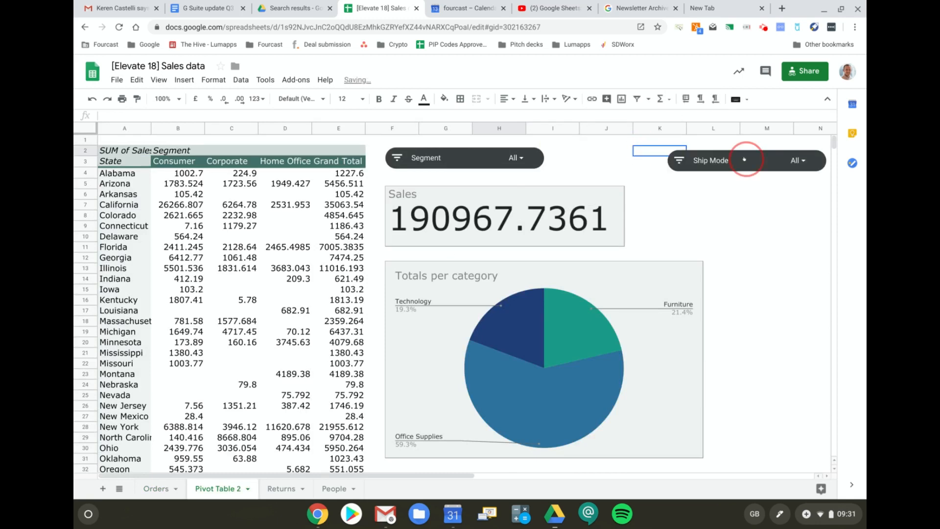
click(749, 164)
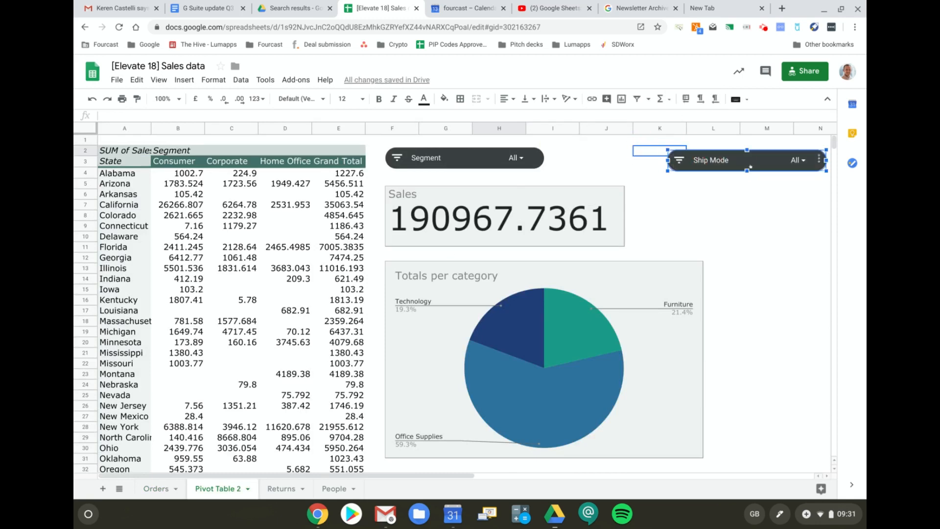
drag(767, 167, 648, 159)
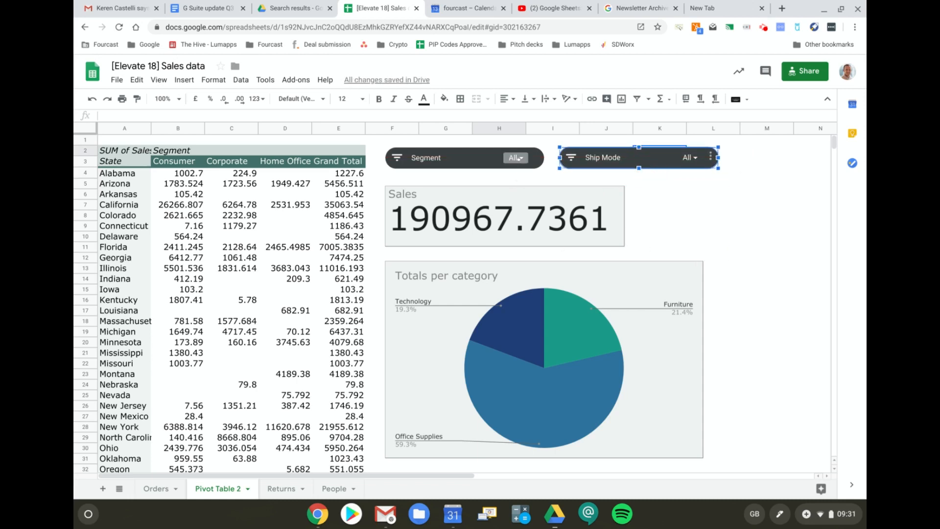
Step: Filter the dashboard with the Segment slicer to show only the Corporate segment
click(516, 158)
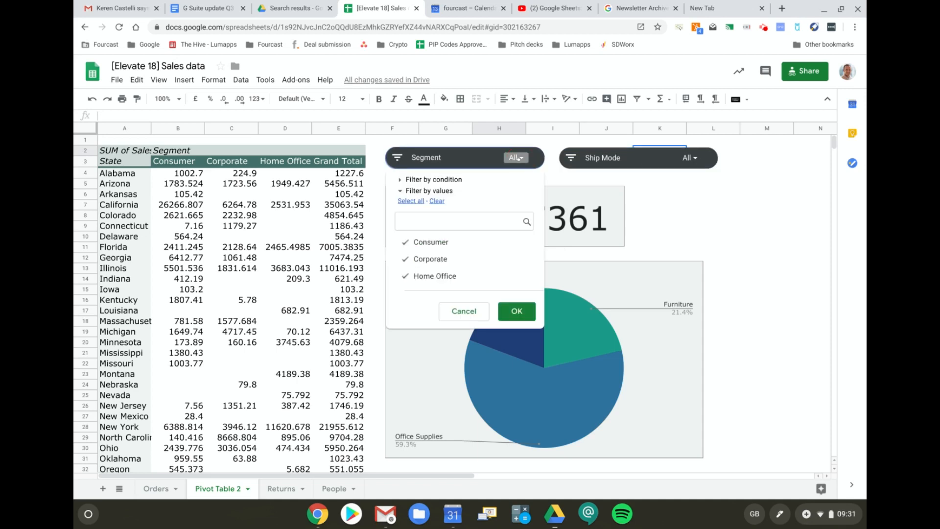
click(437, 201)
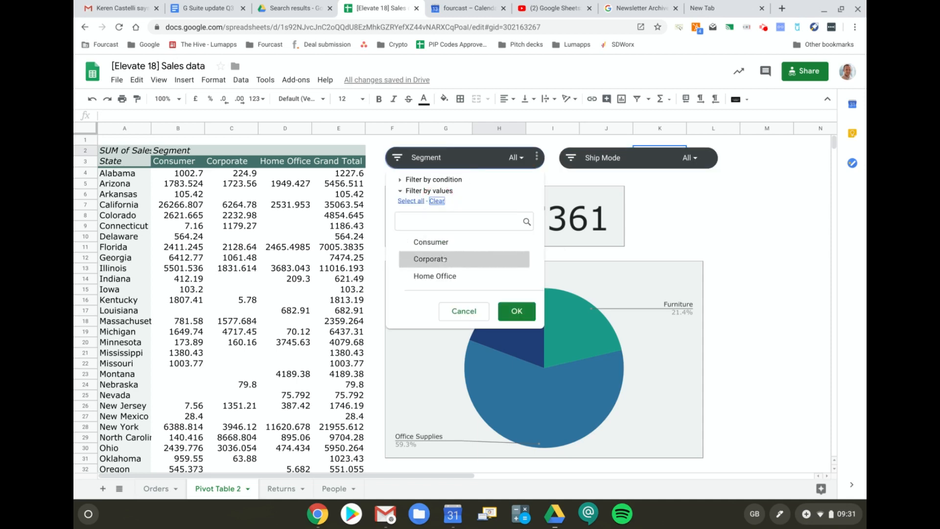
click(431, 260)
click(523, 310)
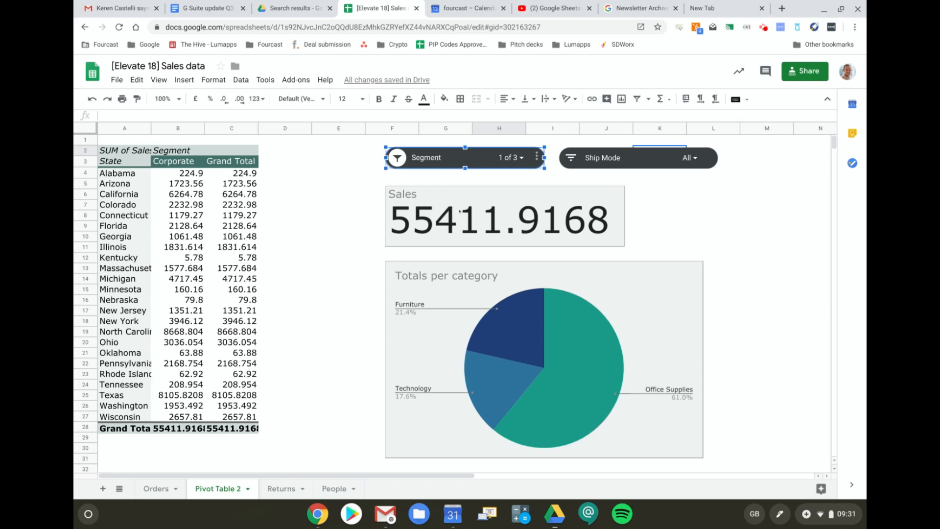
Step: Reset the Segment slicer to include all segments
click(509, 157)
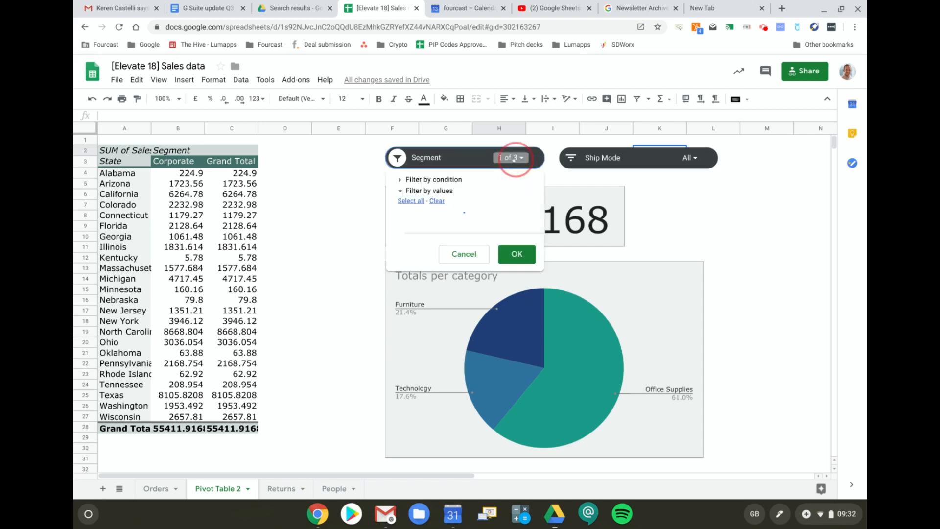
click(411, 201)
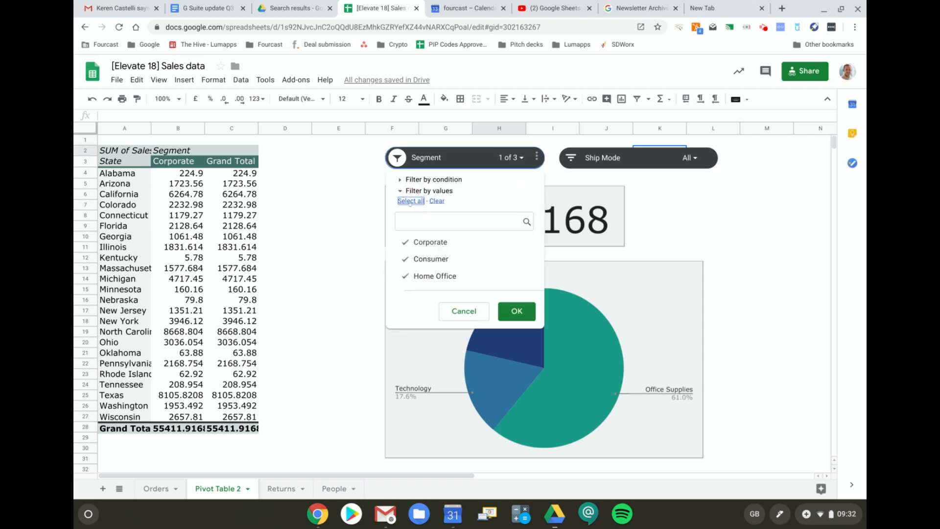
click(518, 315)
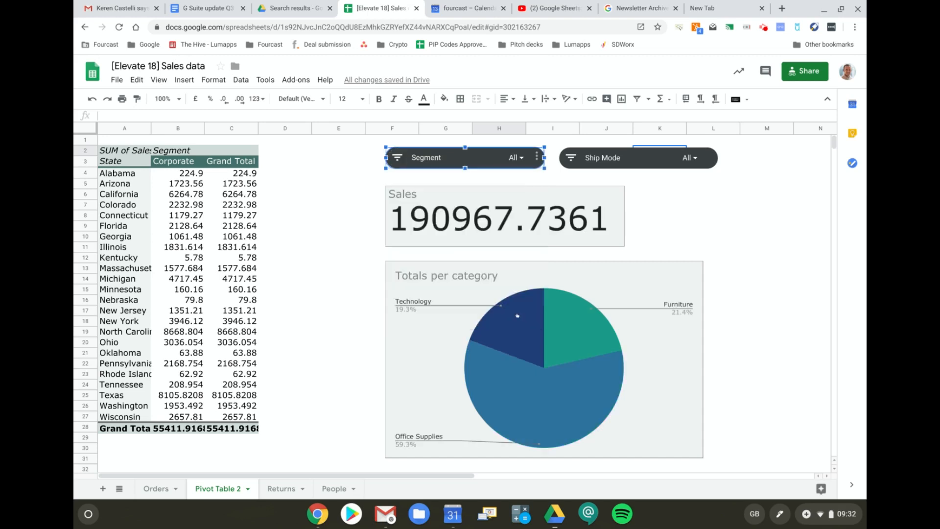
Step: Filter the dashboard with the Ship Mode slicer to show only Second Class
click(689, 158)
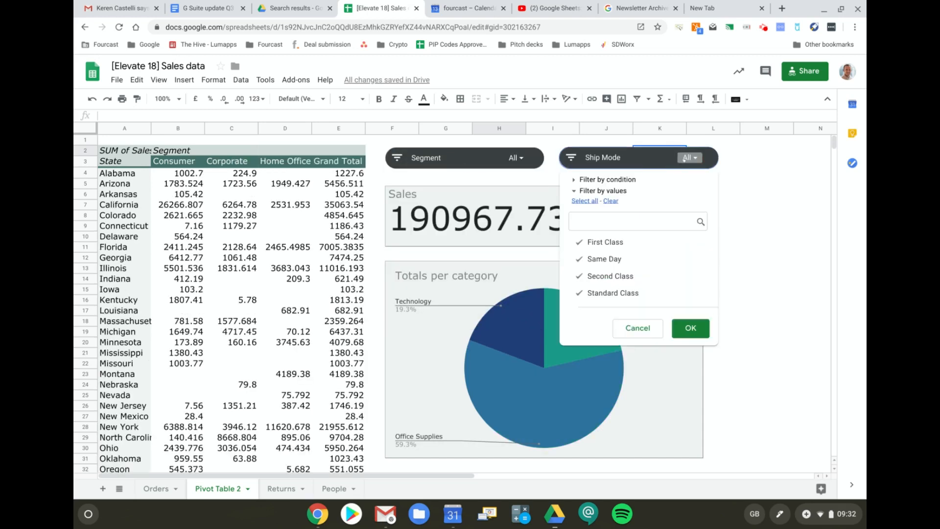
click(609, 202)
click(607, 276)
click(693, 328)
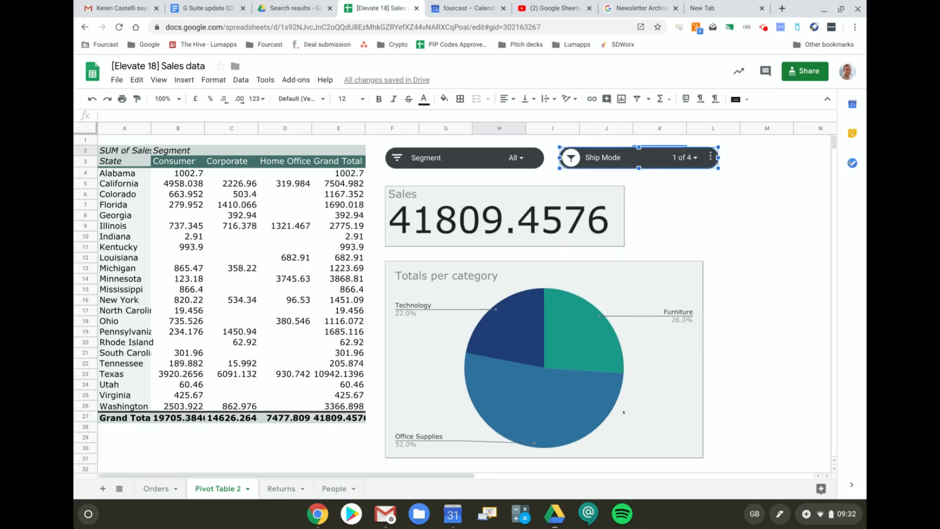
Step: Reset the Ship Mode slicer to include all ship modes
click(680, 165)
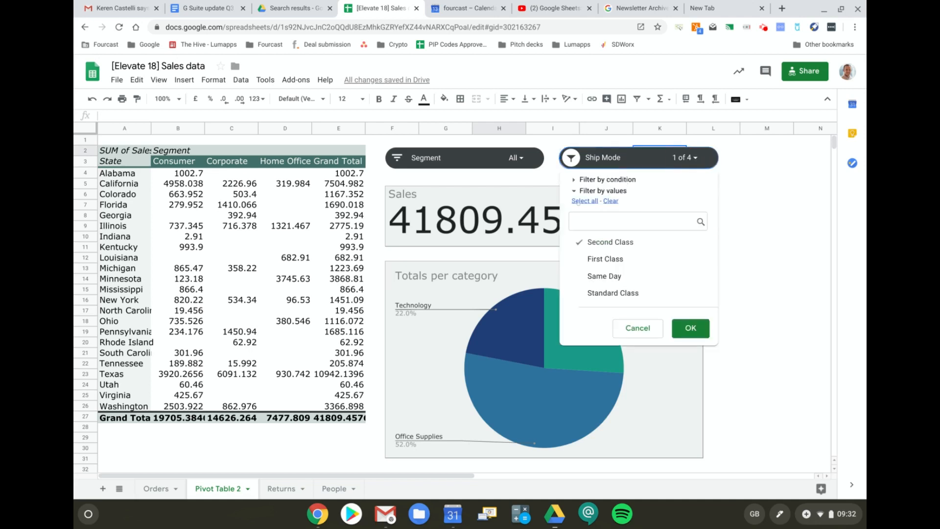
click(584, 201)
click(690, 328)
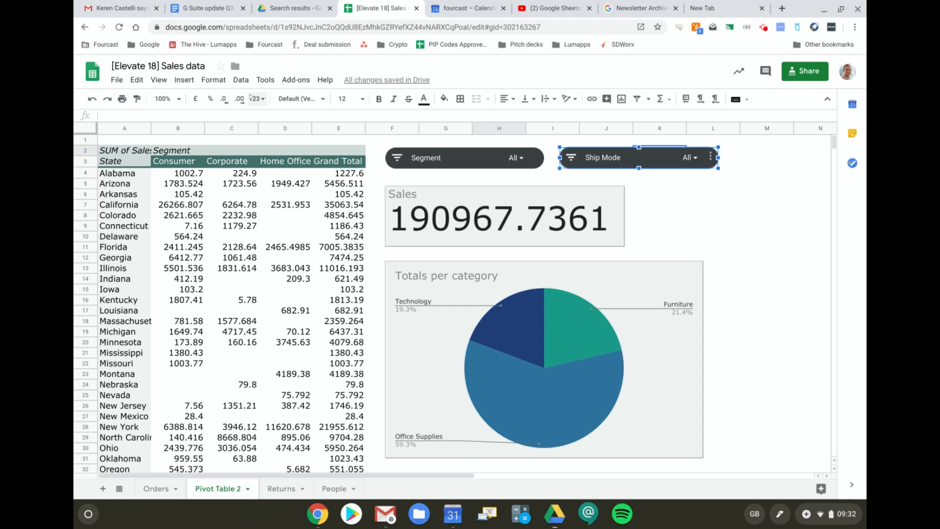
Step: Try the Cozy theme and the Ocean theme on the spreadsheet
click(214, 80)
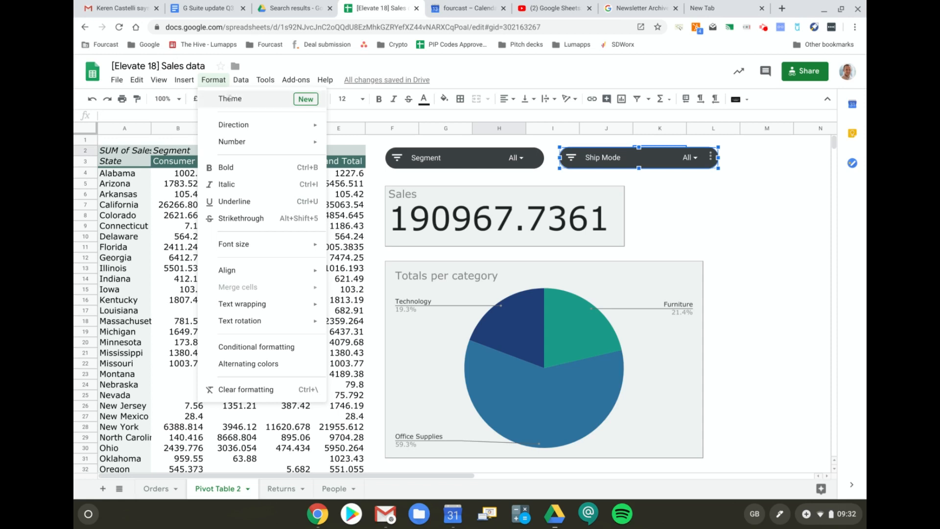
click(231, 99)
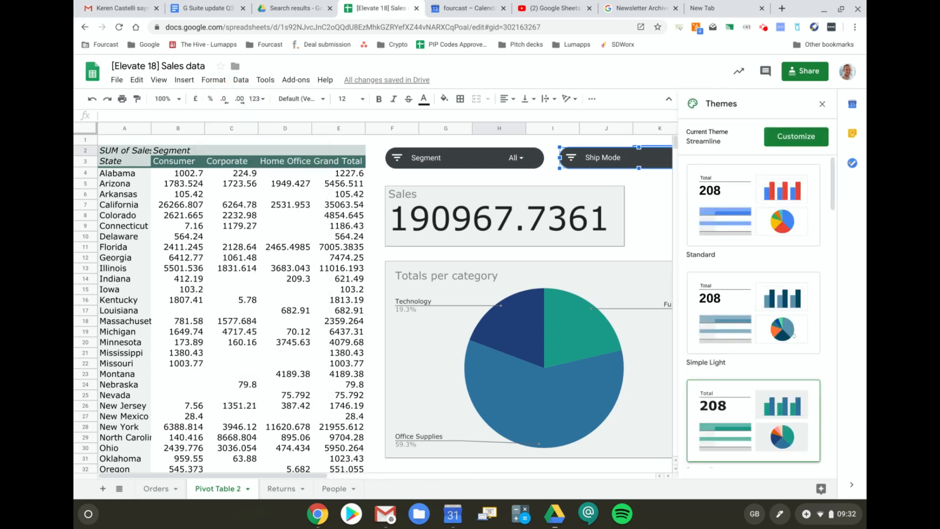
scroll(794, 336, down, 2)
scroll(794, 335, down, 5)
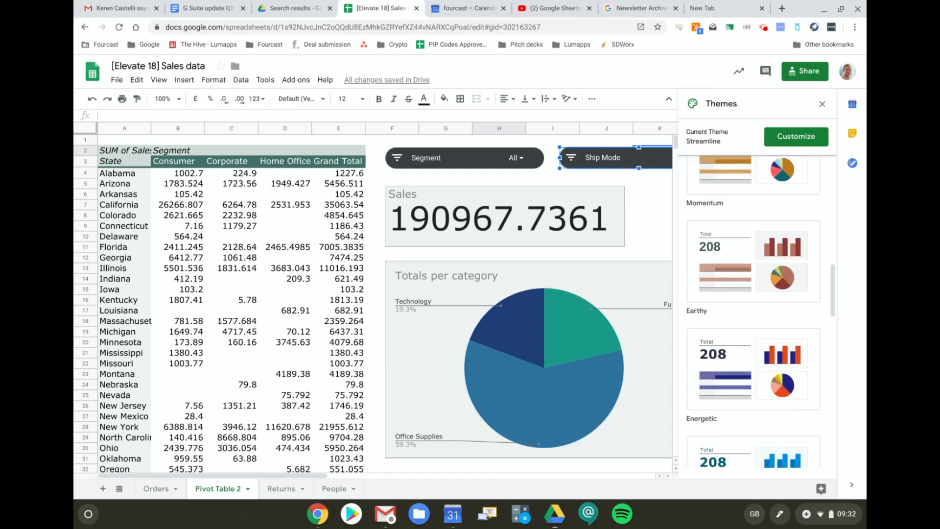
scroll(755, 313, down, 3)
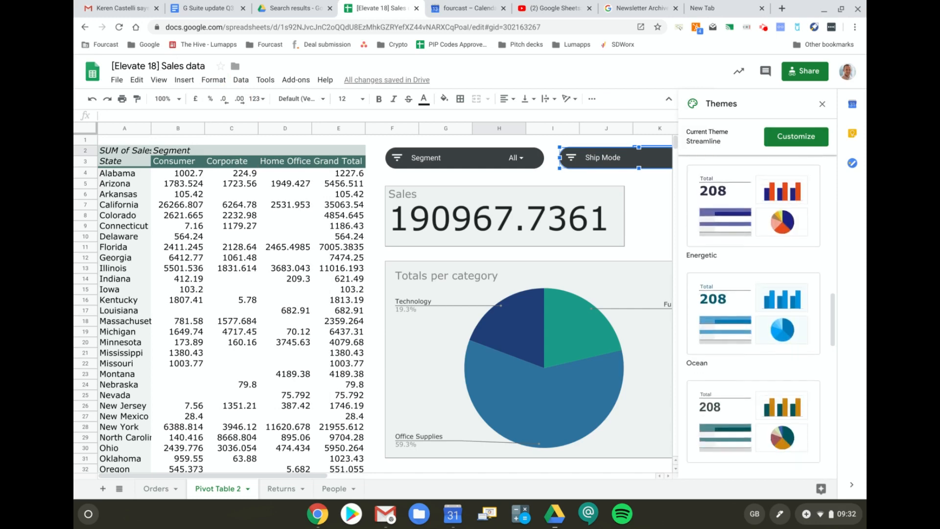
click(775, 419)
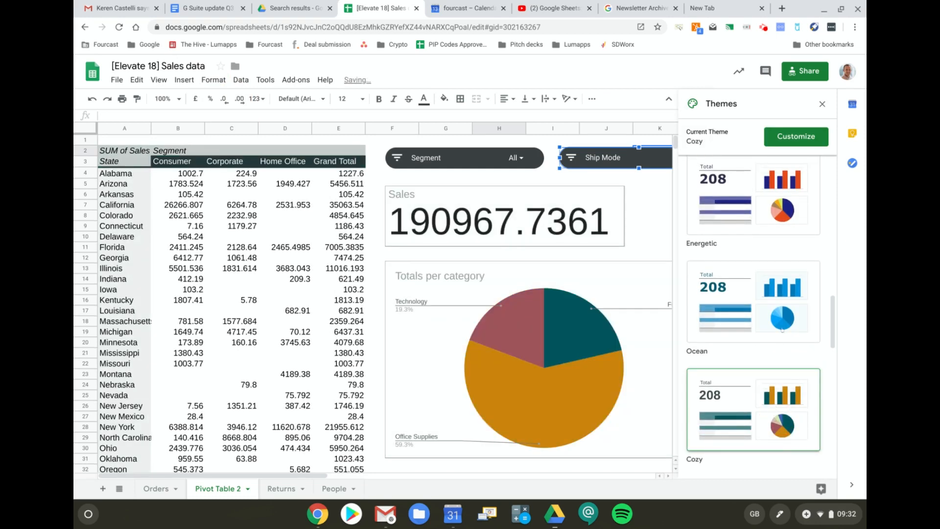
click(782, 319)
Step: Apply the Energetic theme to the spreadsheet and close the theme settings
scroll(782, 319, up, 3)
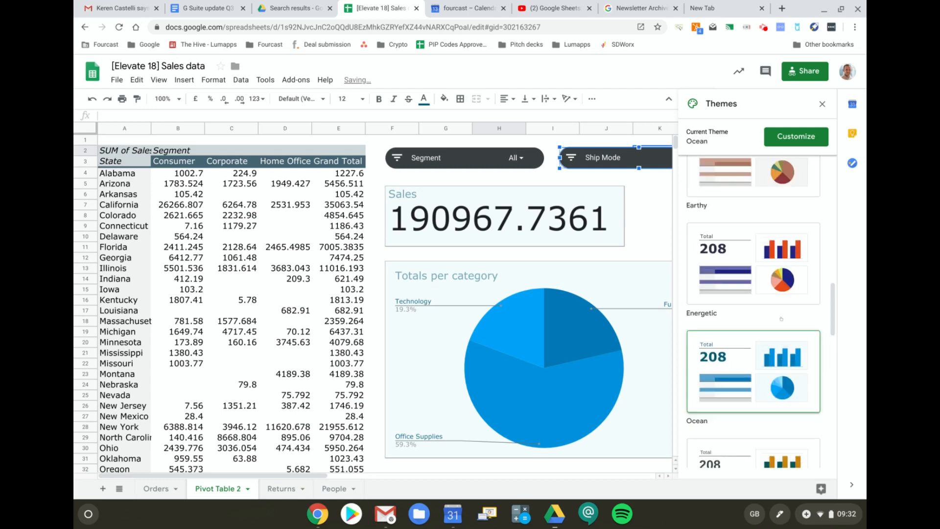
click(781, 319)
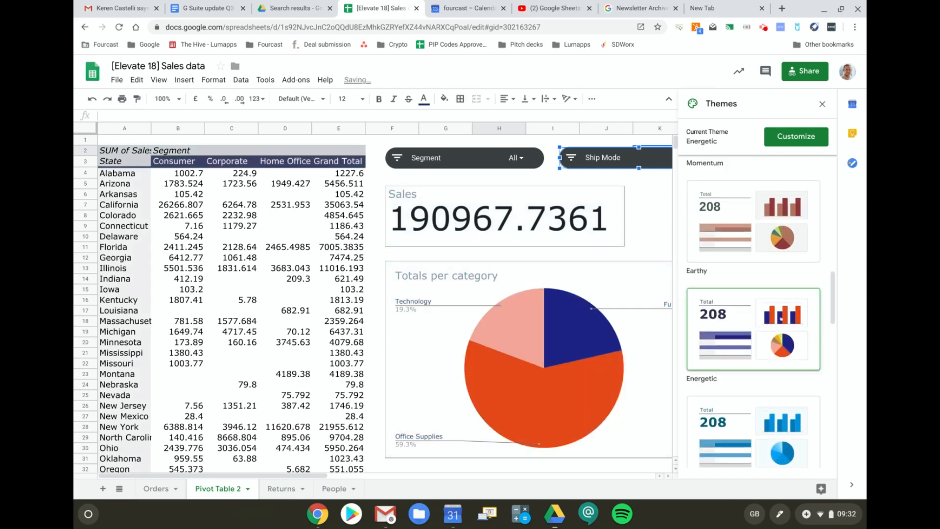
click(822, 104)
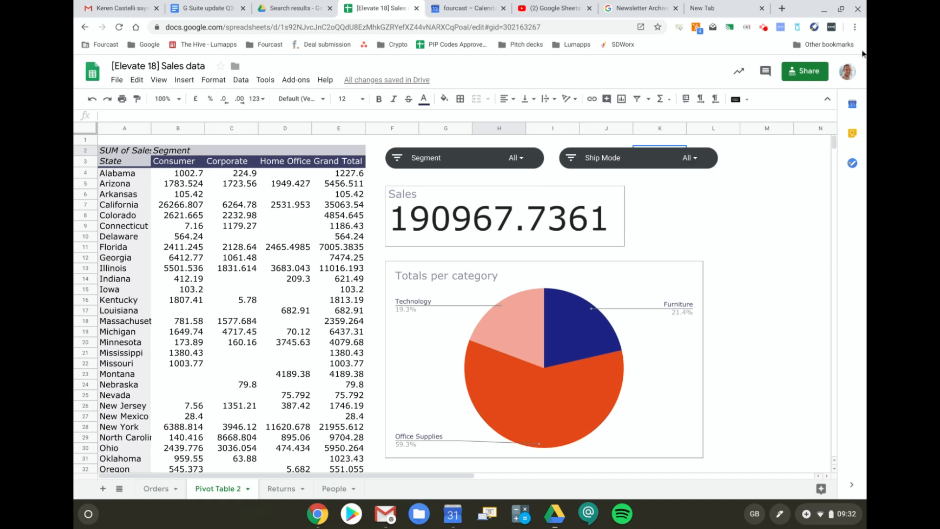
click(763, 30)
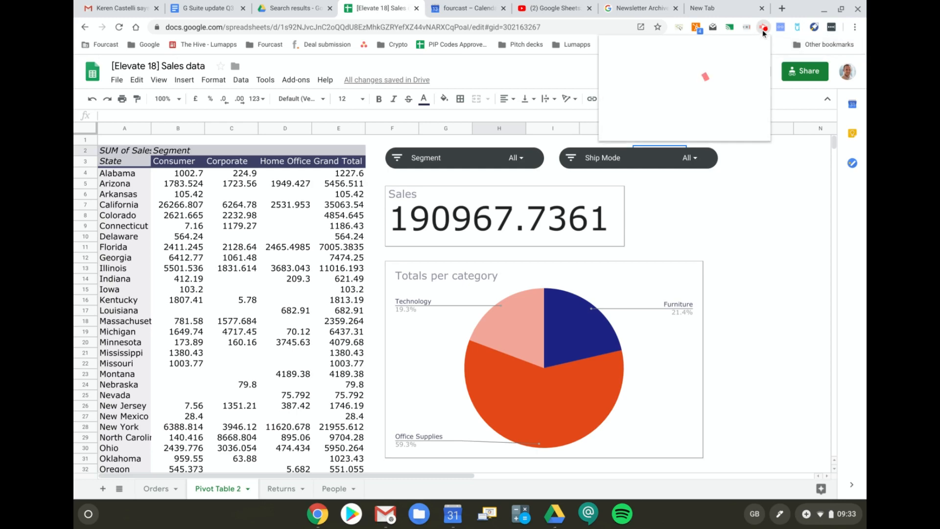